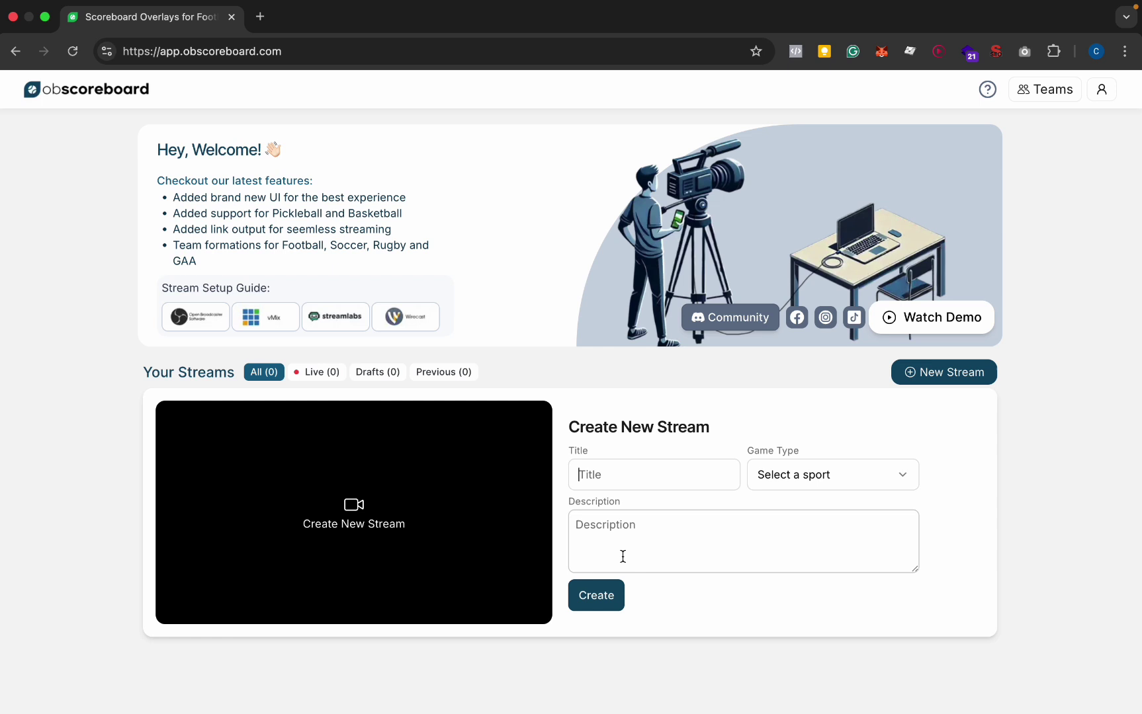
Create a new Basketball stream titled 'Basketball Game'.
click(886, 475)
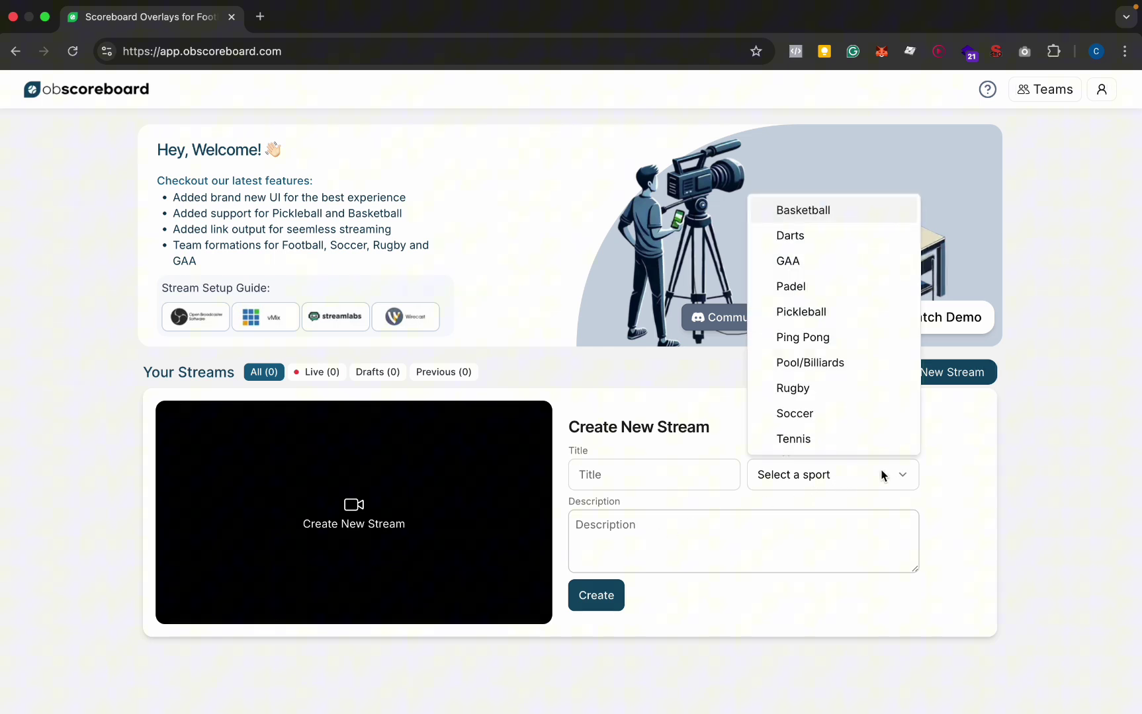
click(813, 218)
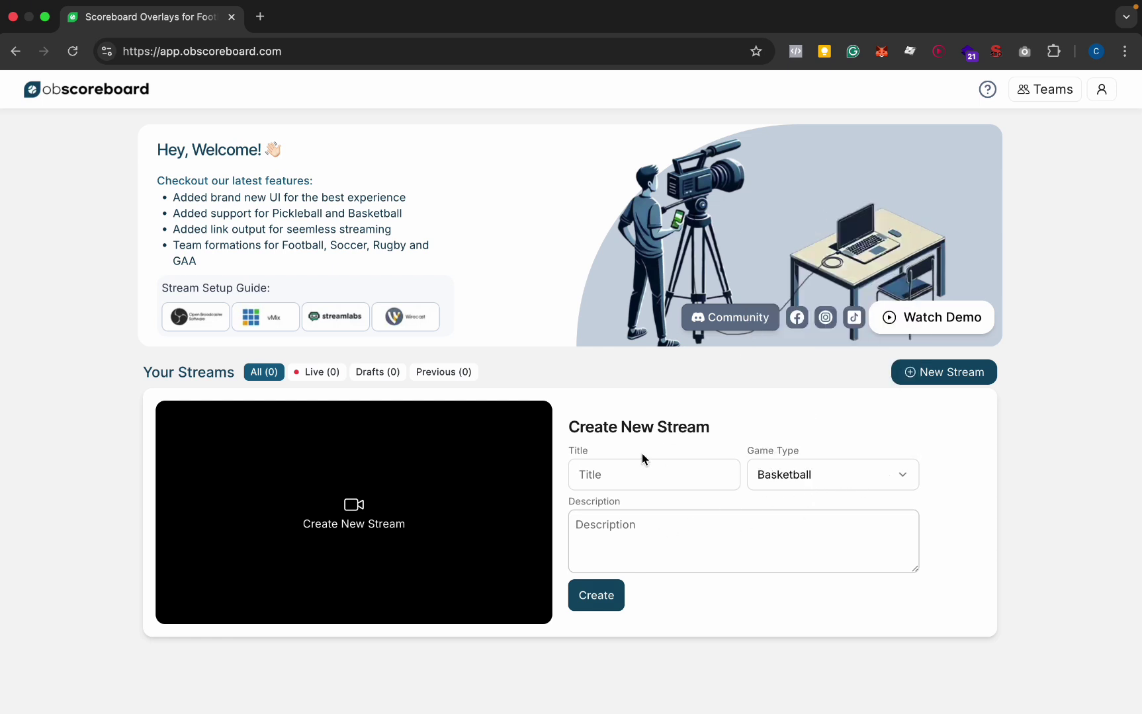
click(620, 476)
text(Basketball Game)
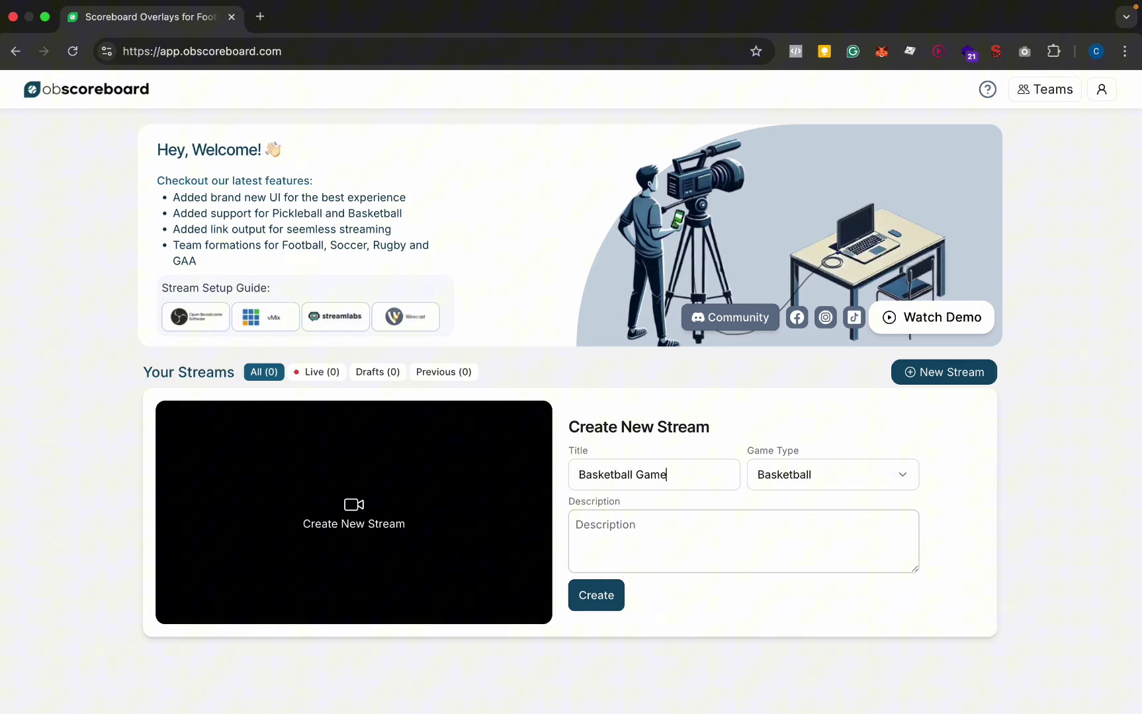
click(597, 600)
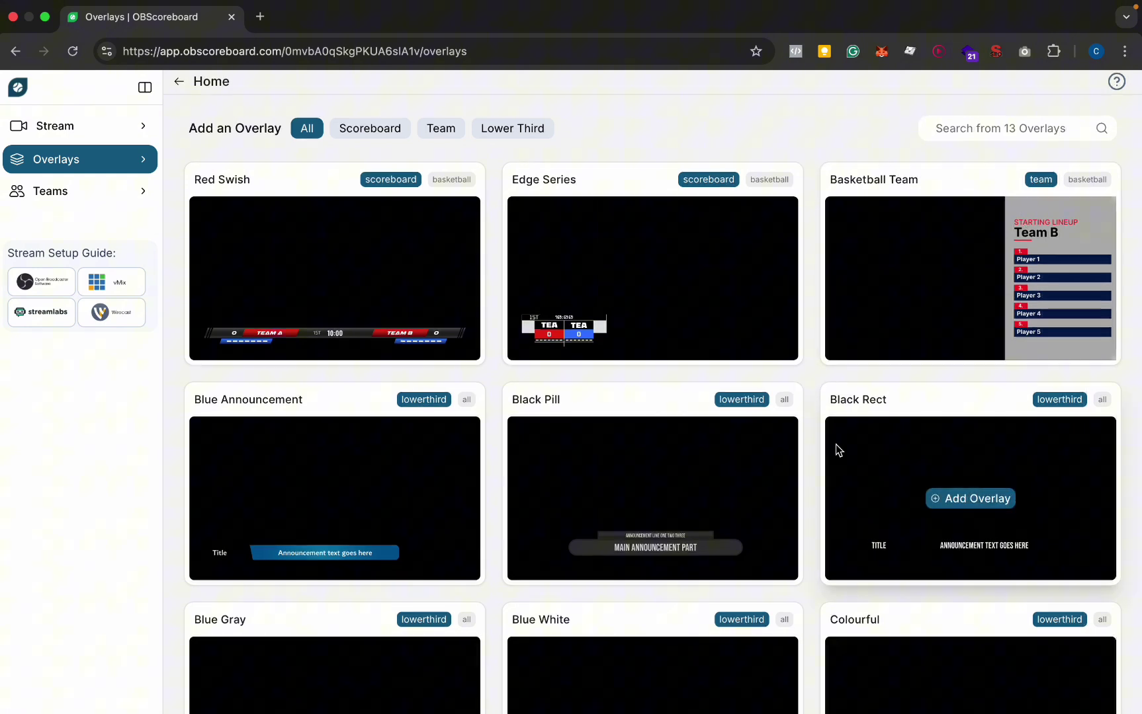
Add the Red Swish scoreboard overlay from the overlay gallery to the stream.
scroll(644, 506, down, 3)
scroll(847, 490, down, 7)
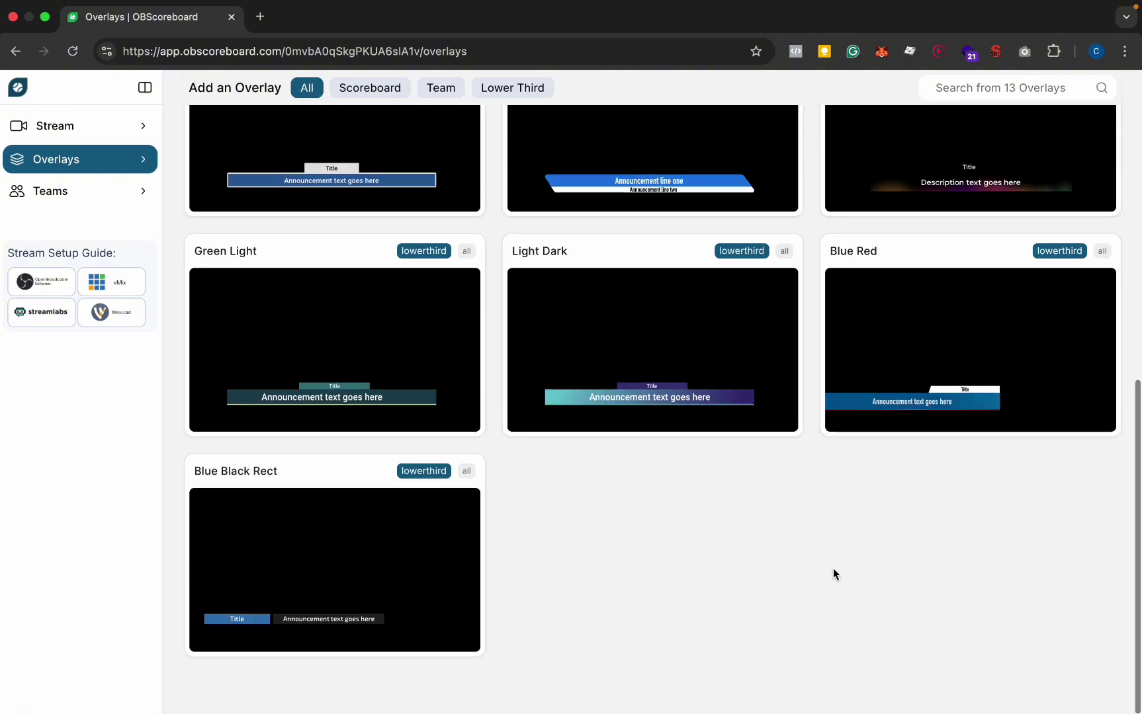
scroll(827, 480, up, 10)
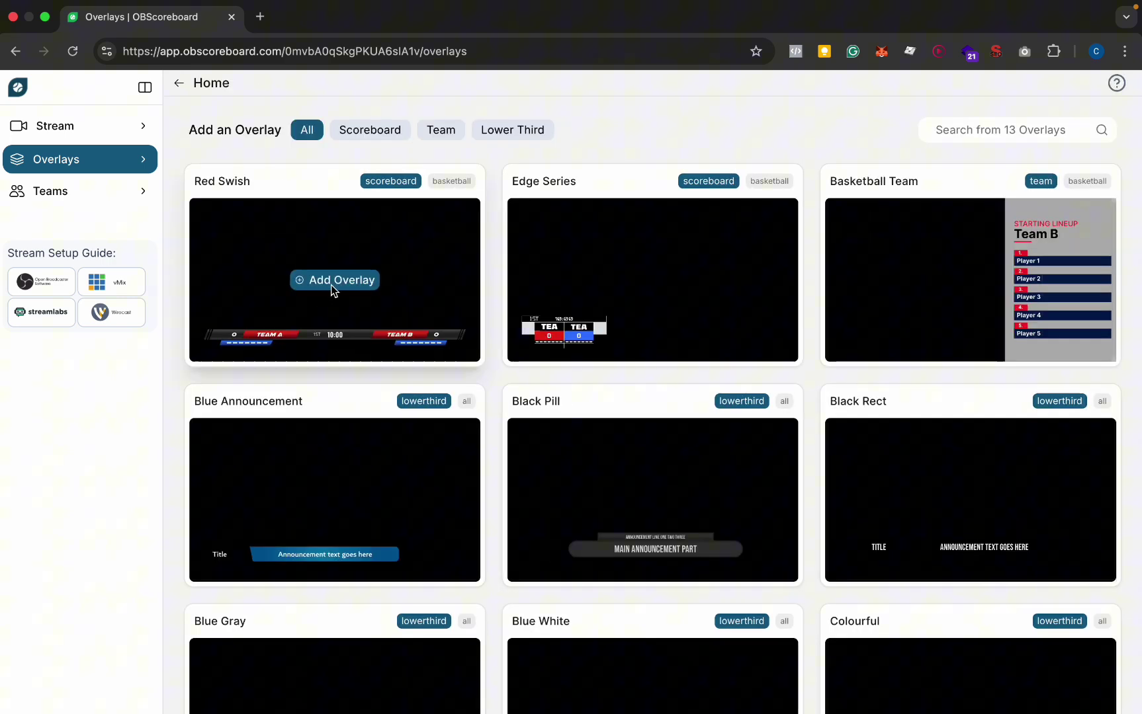
click(341, 280)
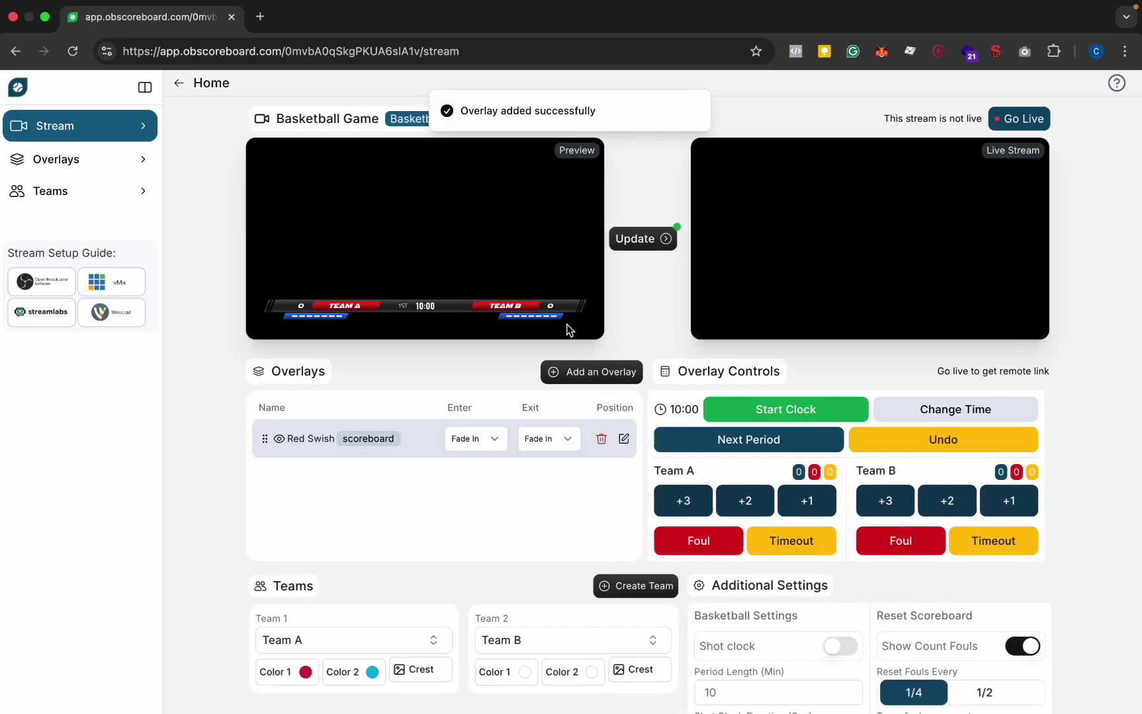
Resize the Red Swish scoreboard to 0.68 scale, move it to bottom centre, and save its position.
click(629, 440)
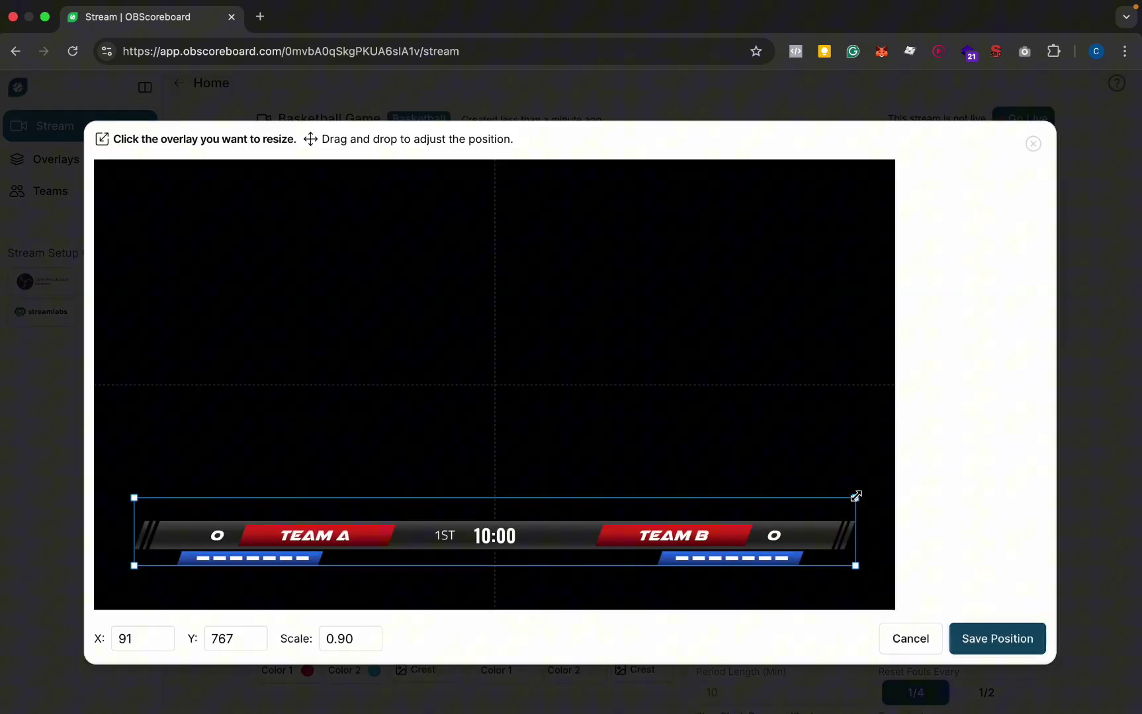
drag(857, 498, 681, 507)
drag(514, 542, 606, 545)
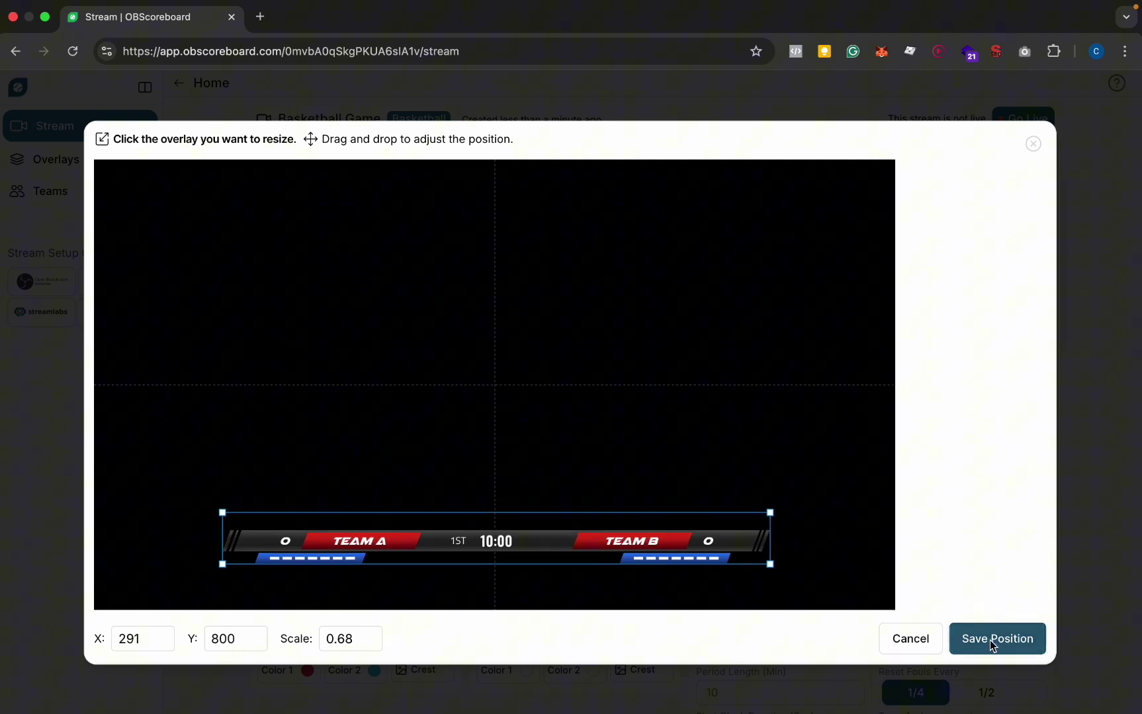
click(989, 640)
Replace the Team A name with Bulls as the first team.
scroll(326, 618, down, 1)
click(326, 617)
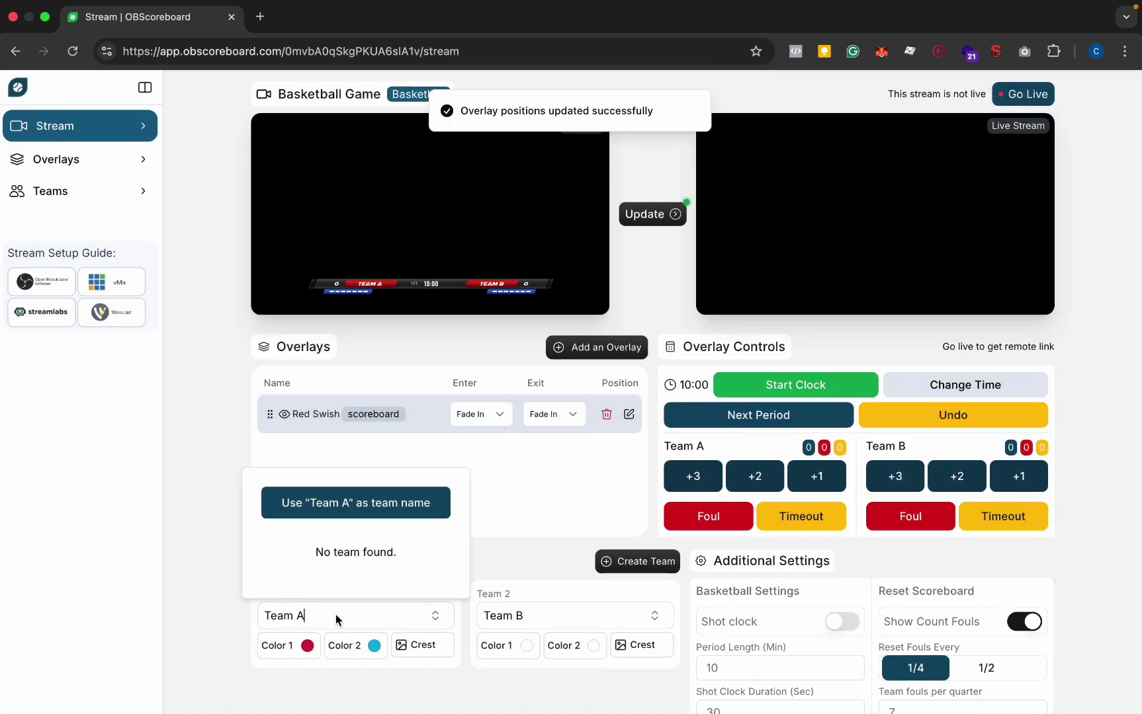
key(super+a)
key(BackSpace)
text(Bu)
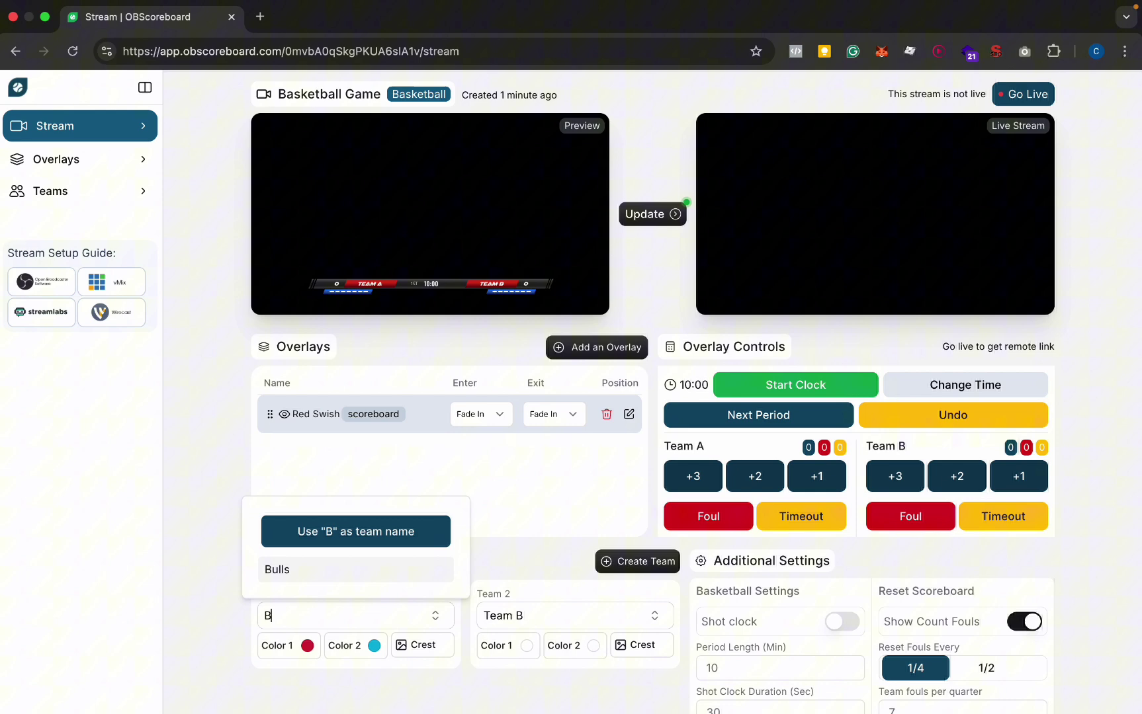
click(355, 570)
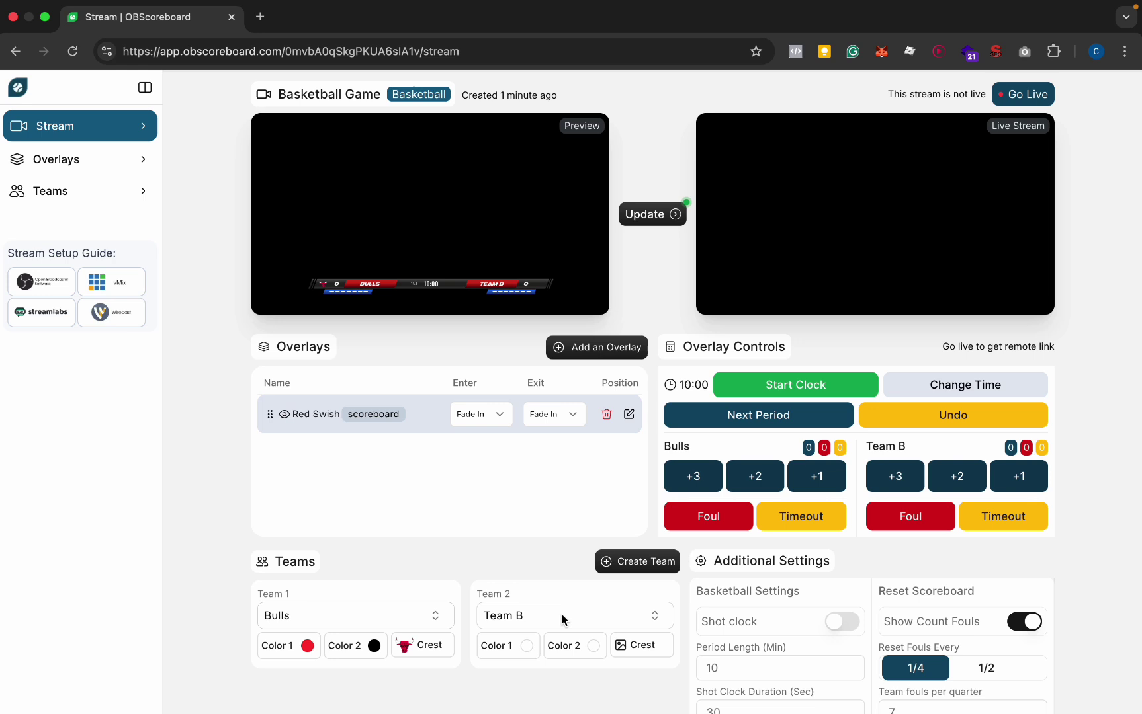
Name the second team Lakers and assign it the Lakers crest.
click(600, 613)
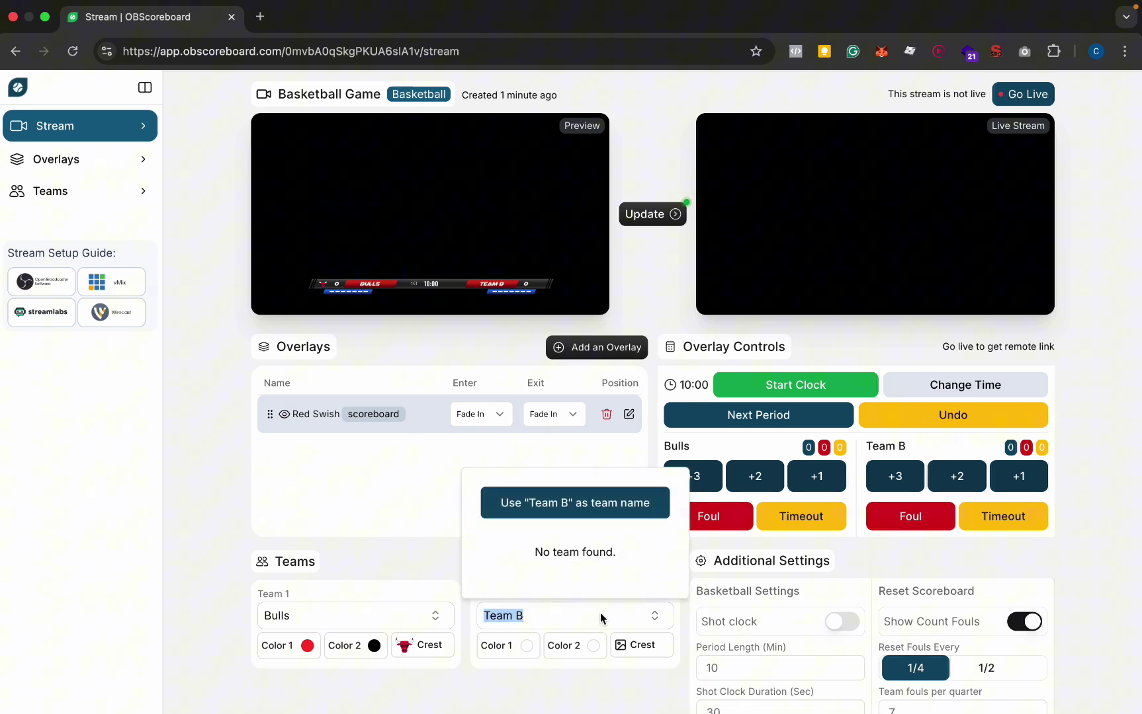
text(Lakers)
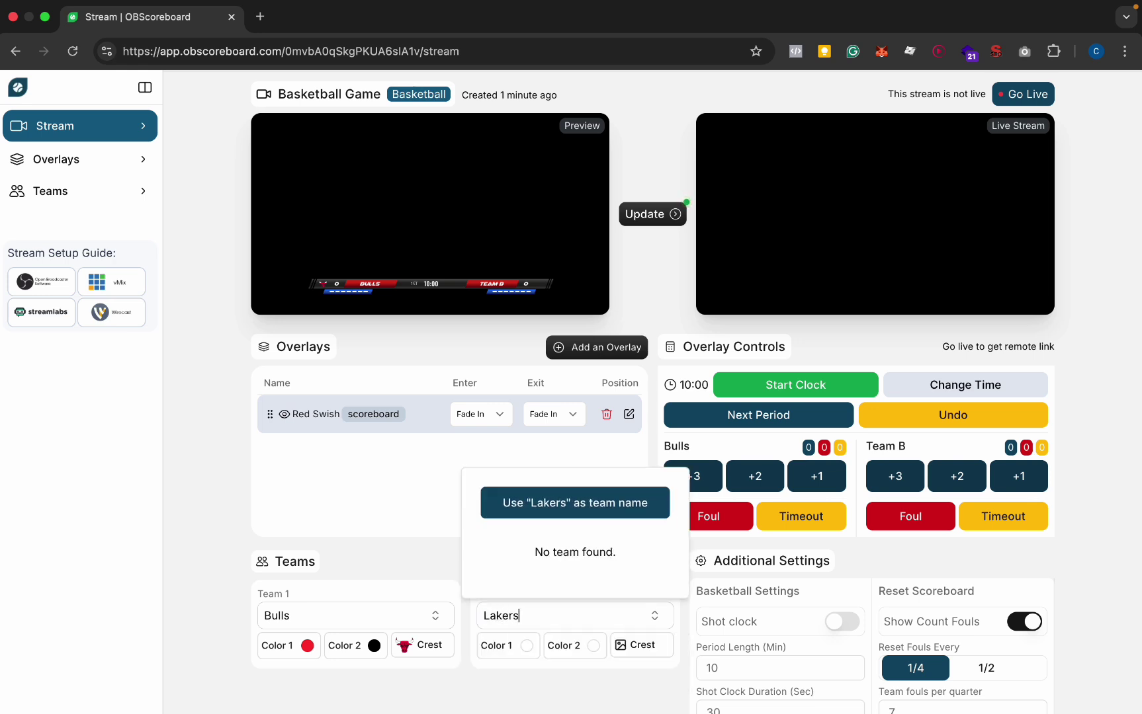
key(Return)
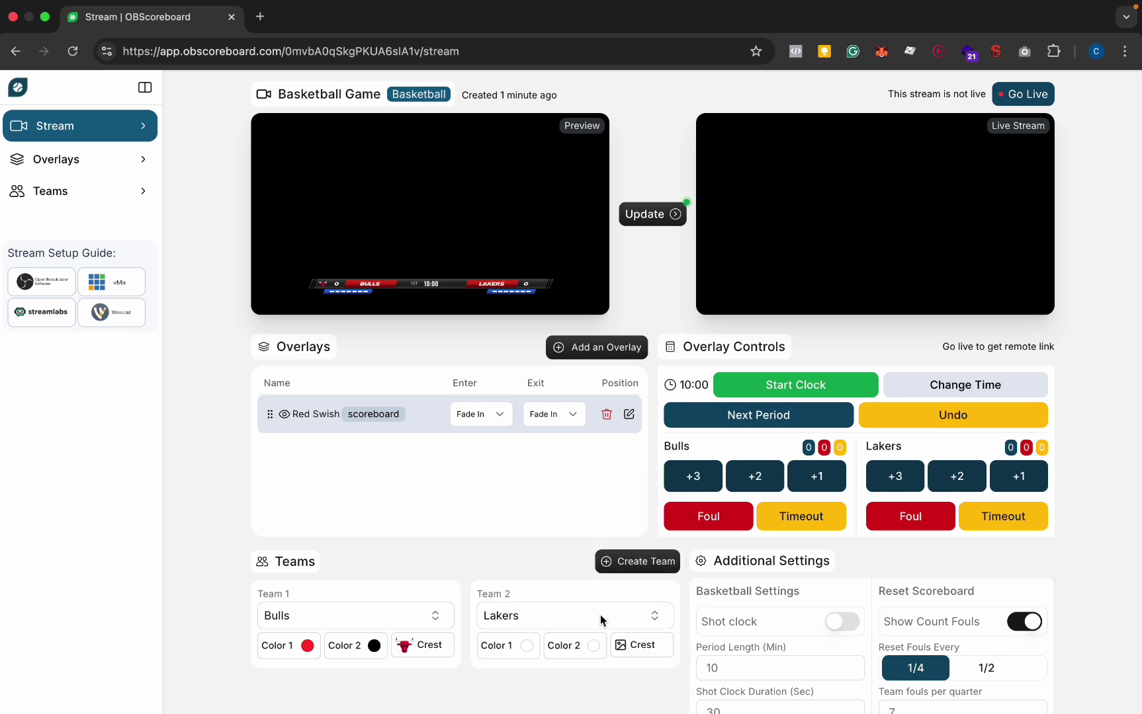
click(643, 650)
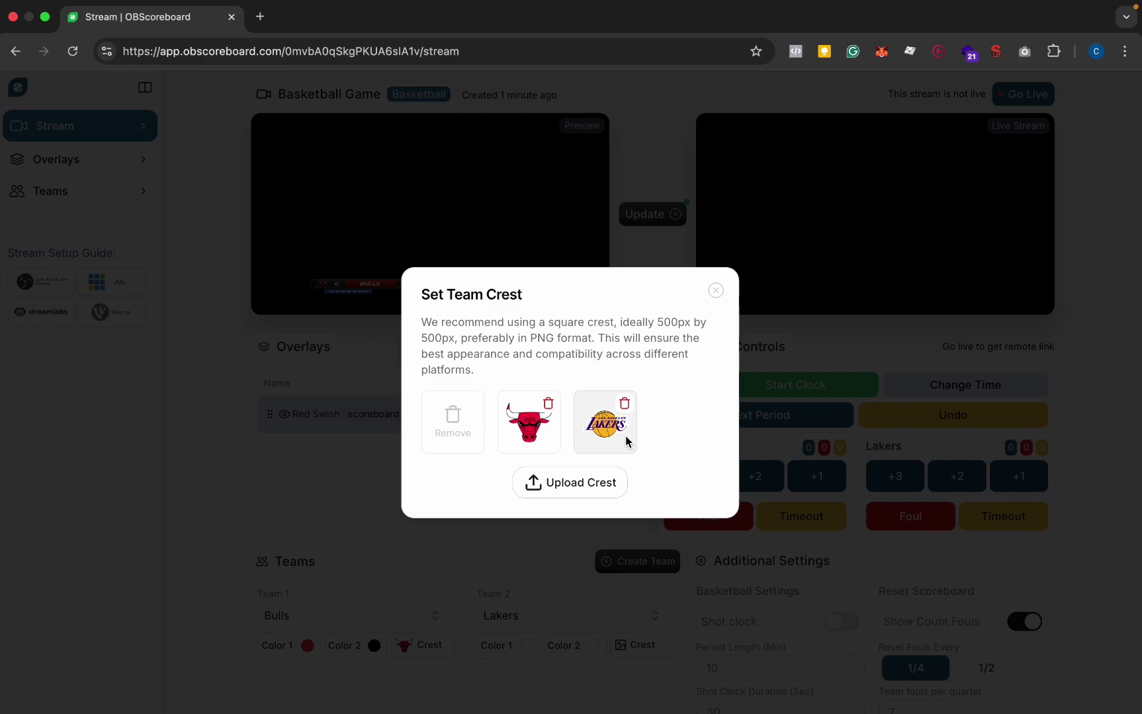
click(602, 435)
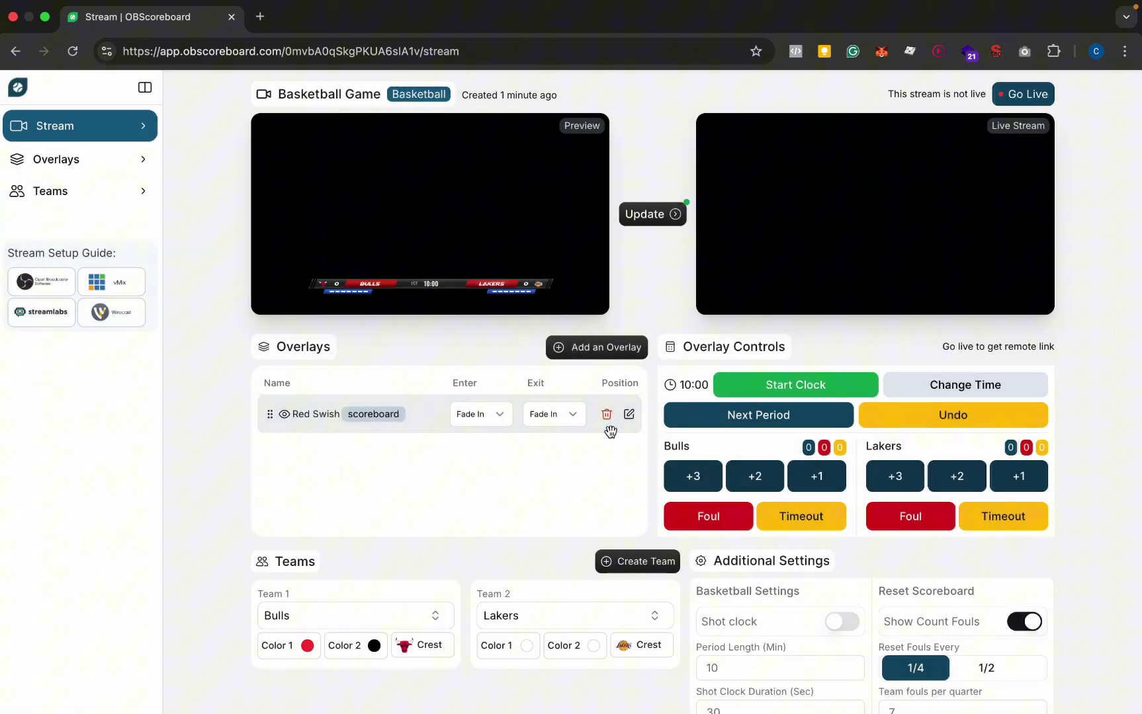
Push the Bulls vs Lakers scoreboard preview to the live output and start the stream.
scroll(506, 520, up, 1)
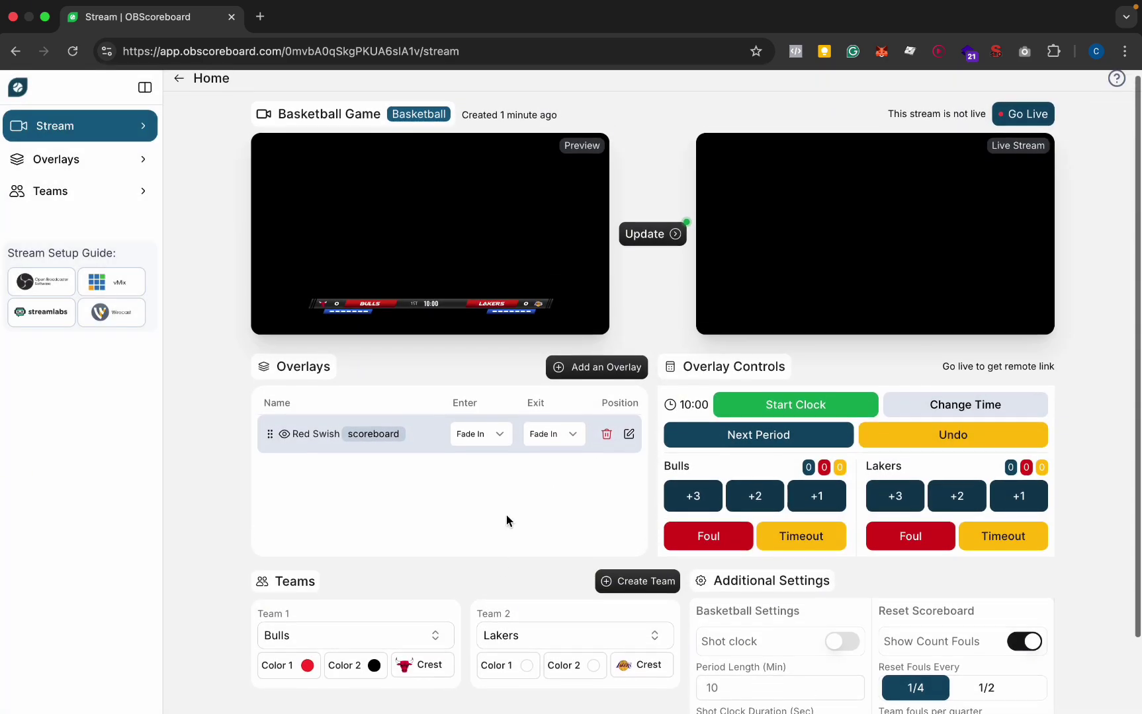
click(665, 237)
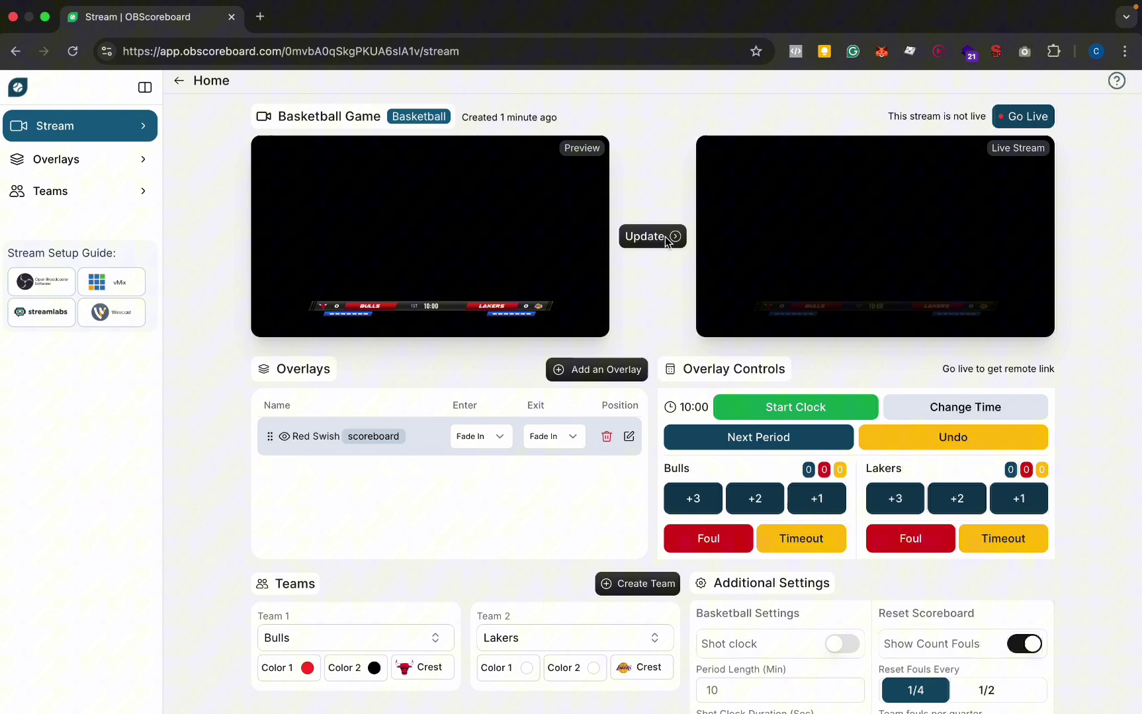
click(1028, 120)
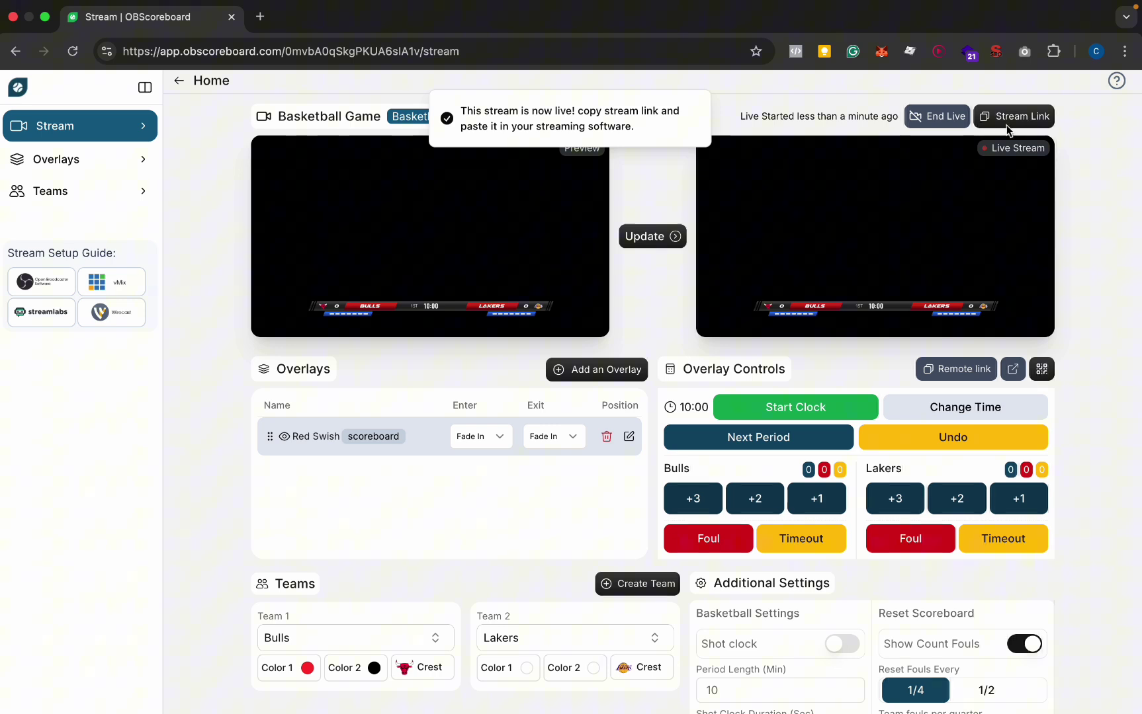
Copy the stream link and add an OBS Browser source using that scoreboard output URL.
click(1032, 121)
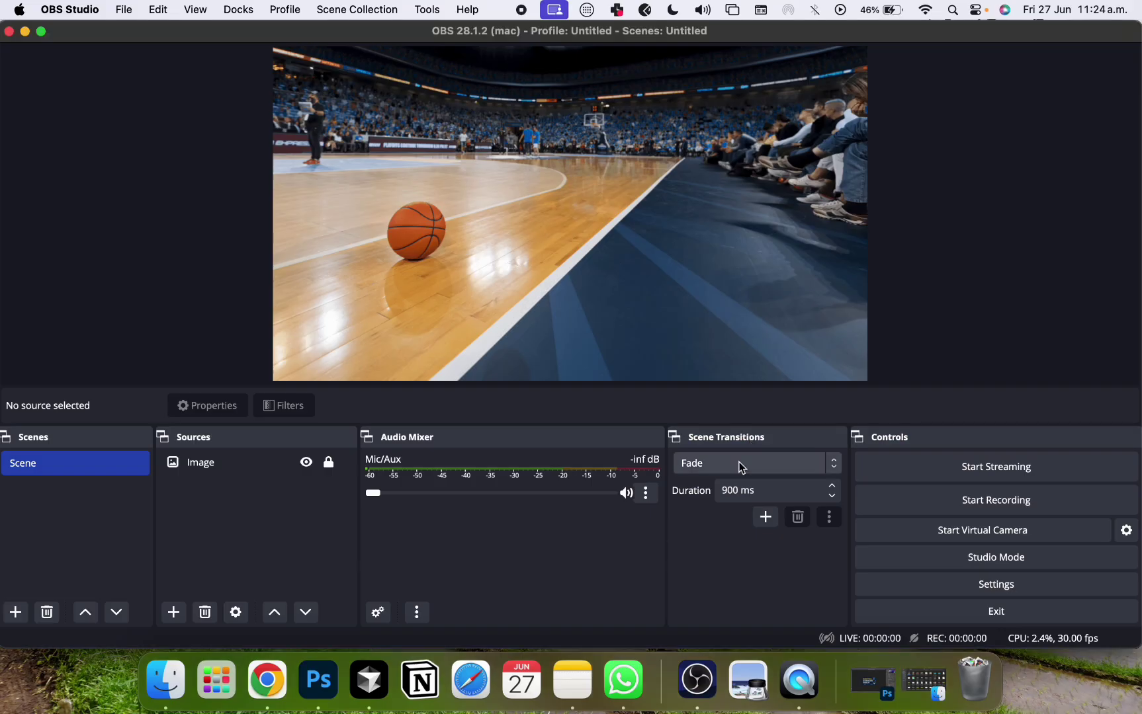
click(175, 613)
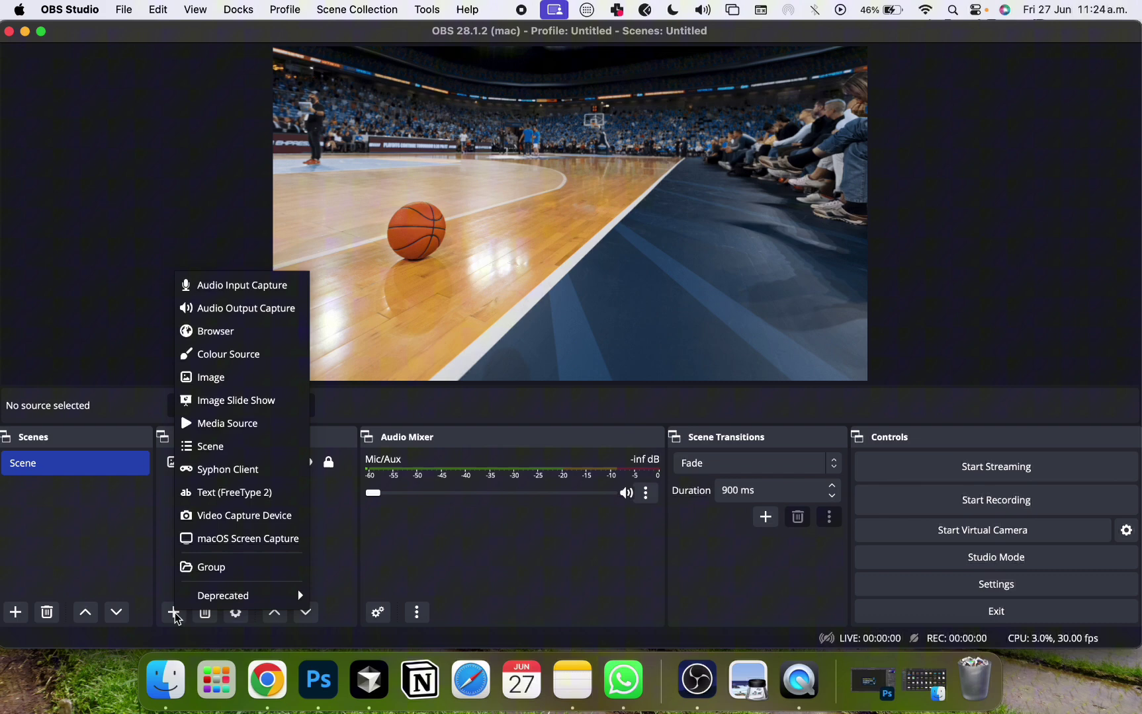
click(244, 336)
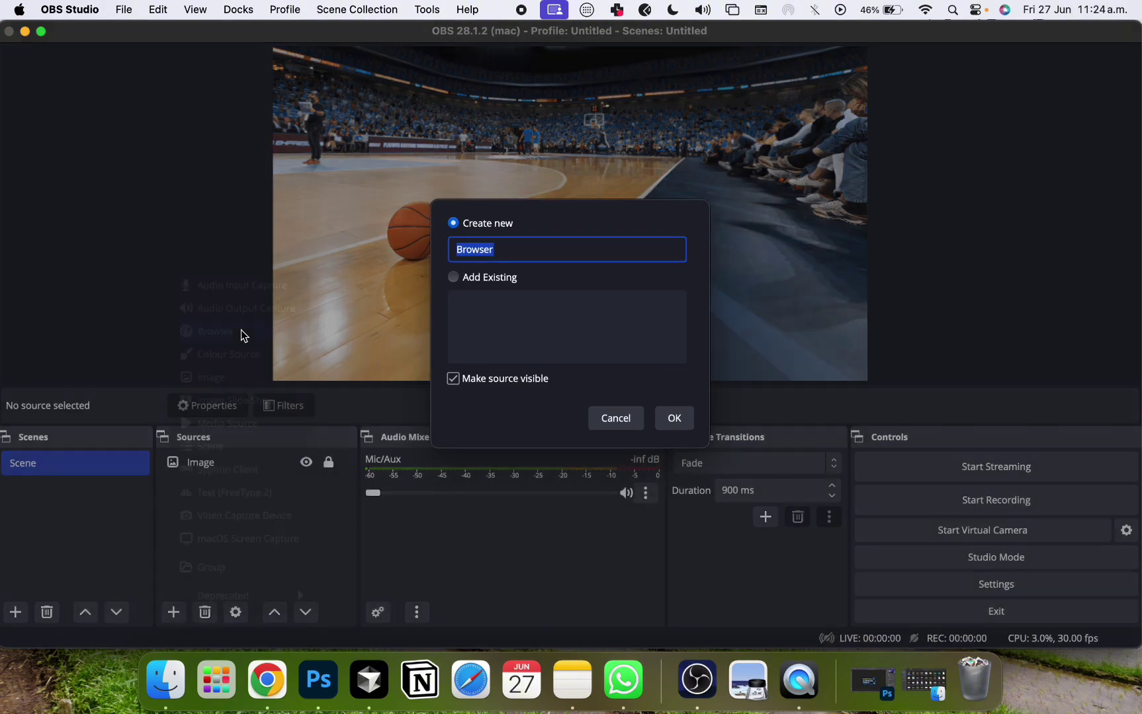
click(679, 430)
triple_click(594, 359)
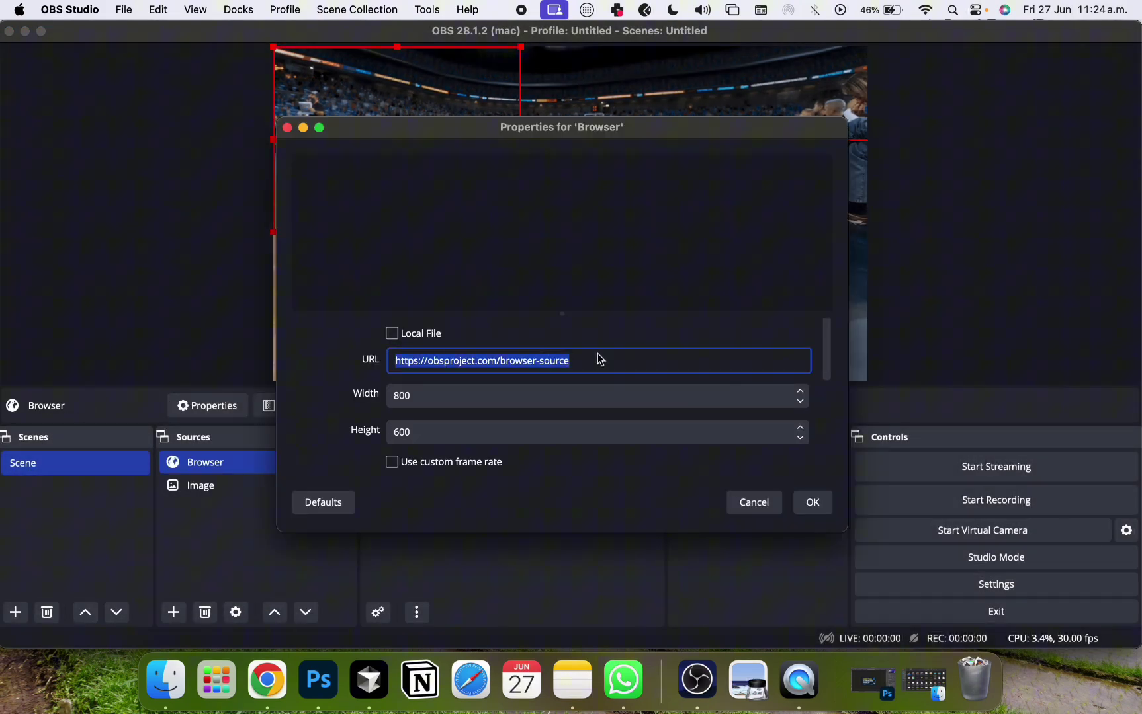
key(super+v)
Set the Browser source size to 1920 x 1080 and confirm its settings.
click(466, 402)
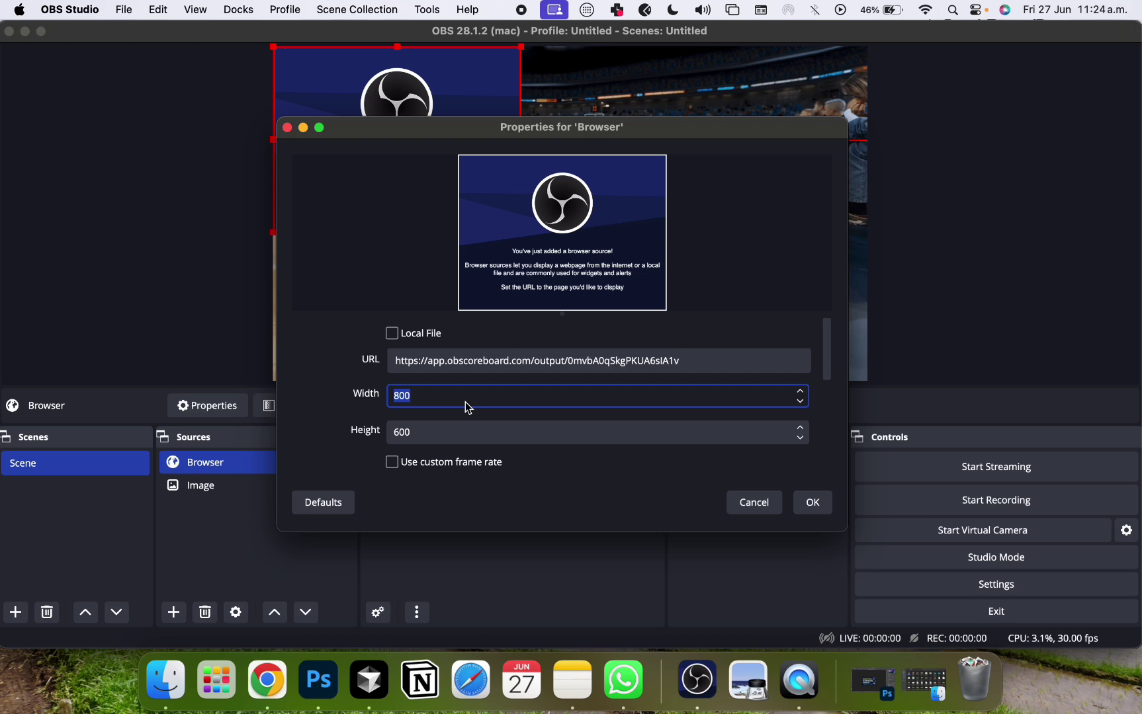
text(1920)
key(Tab)
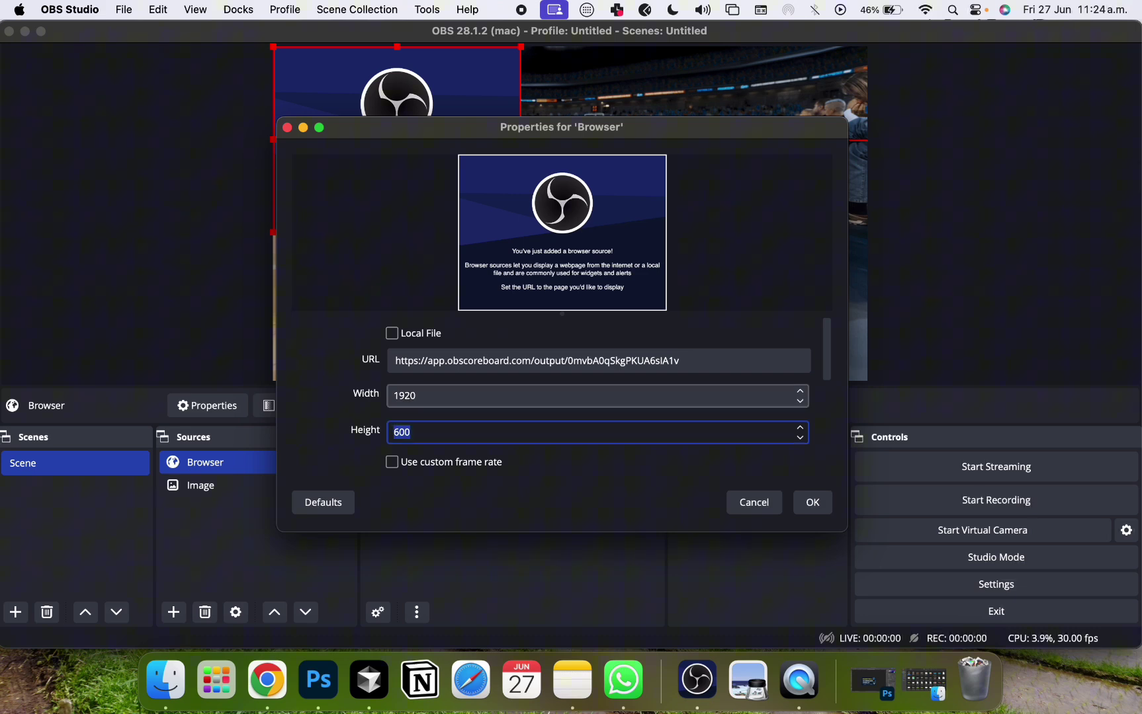
text(1080)
click(812, 503)
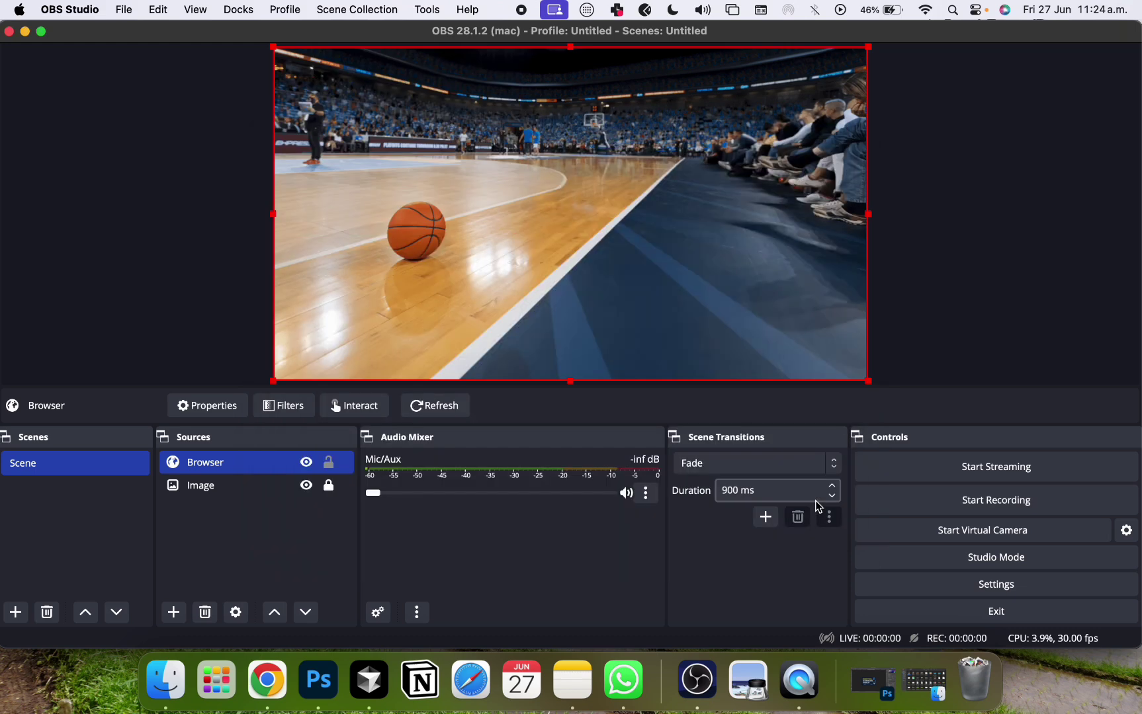
click(335, 555)
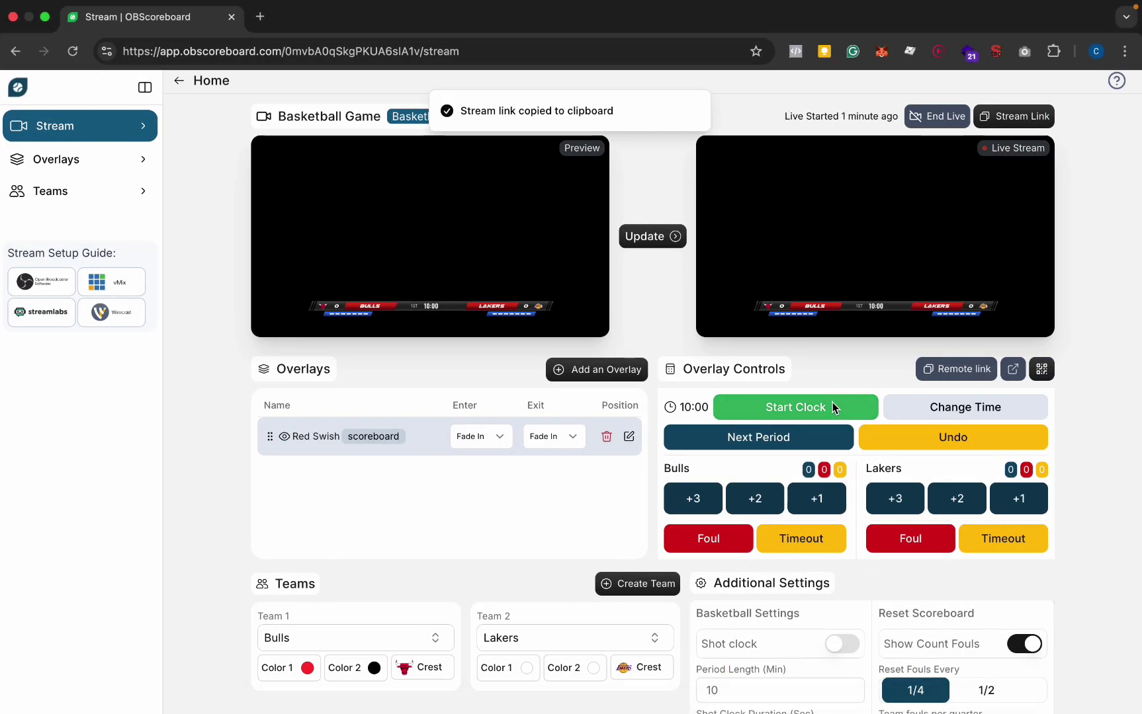
Run the clock, add three points for the Bulls, advance to period 2, and restart the clock.
click(832, 405)
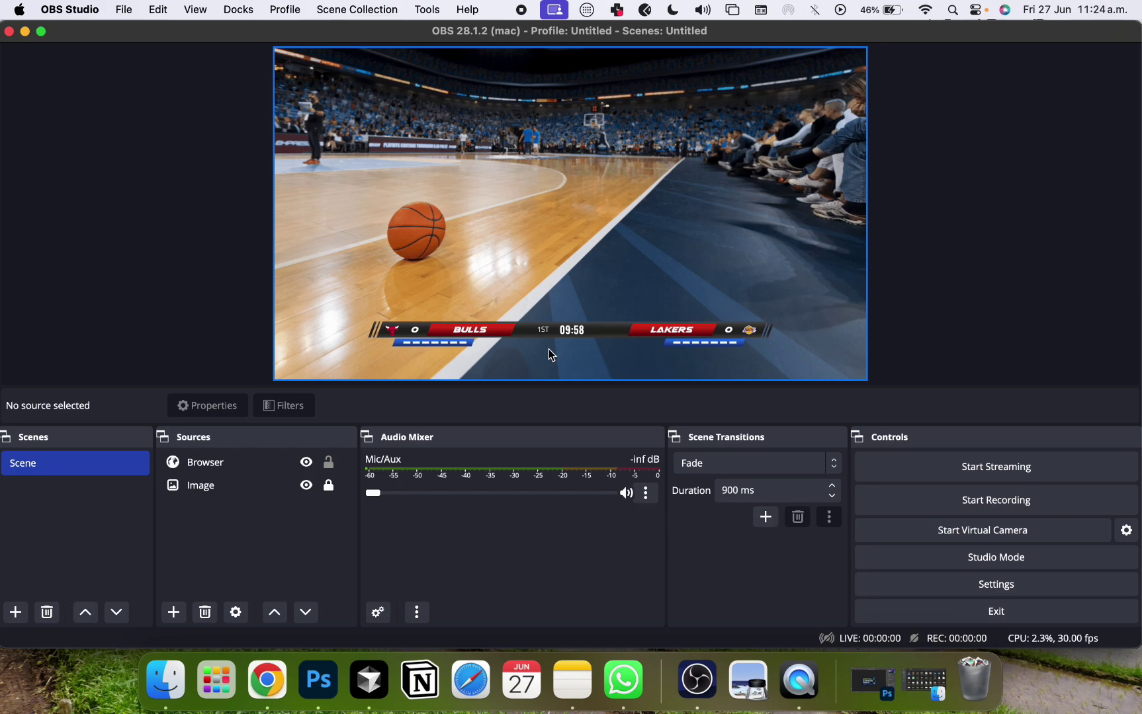
key(ctrl+Right)
click(710, 499)
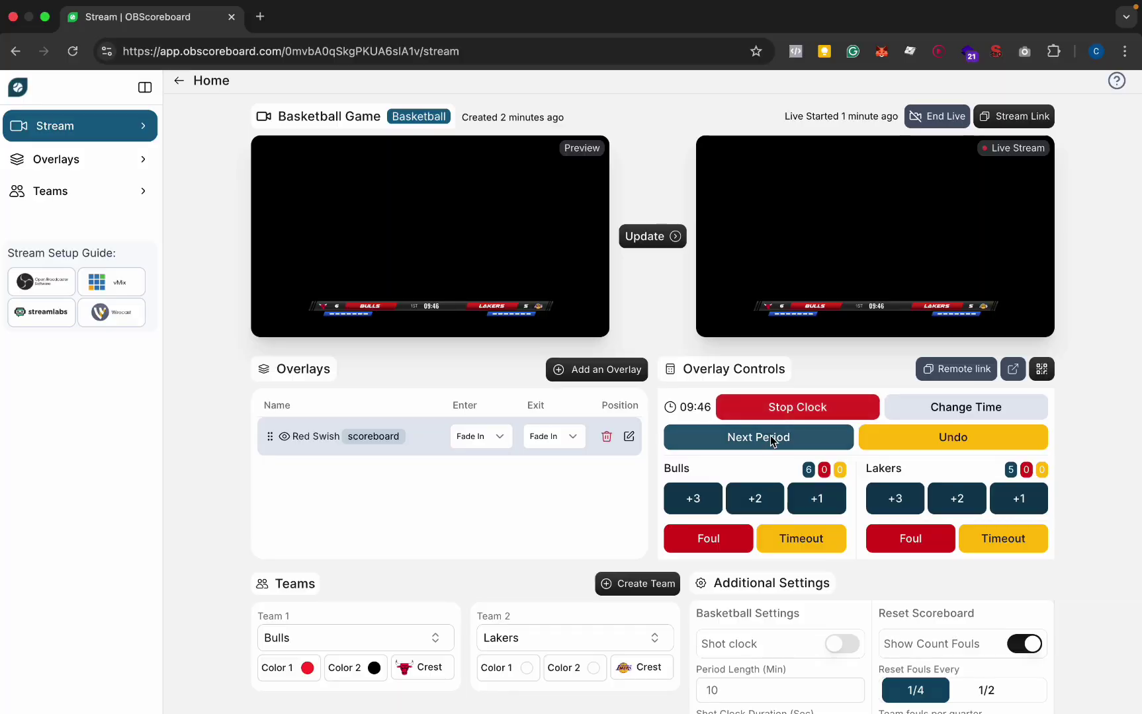
click(770, 436)
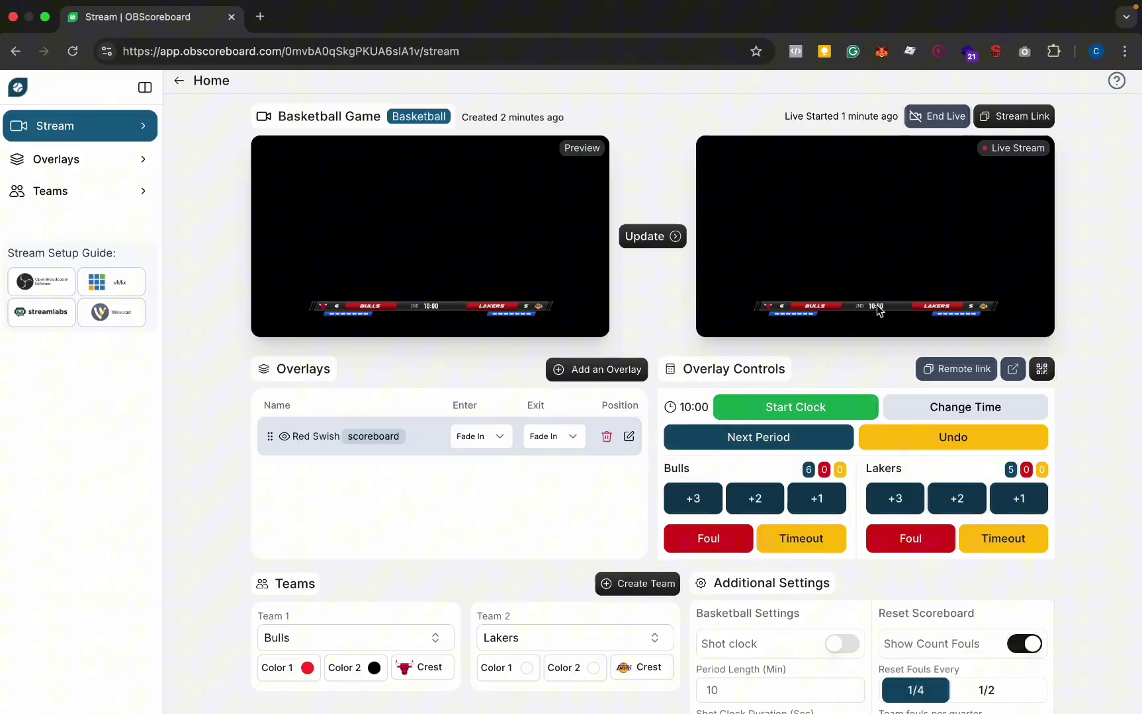
click(819, 411)
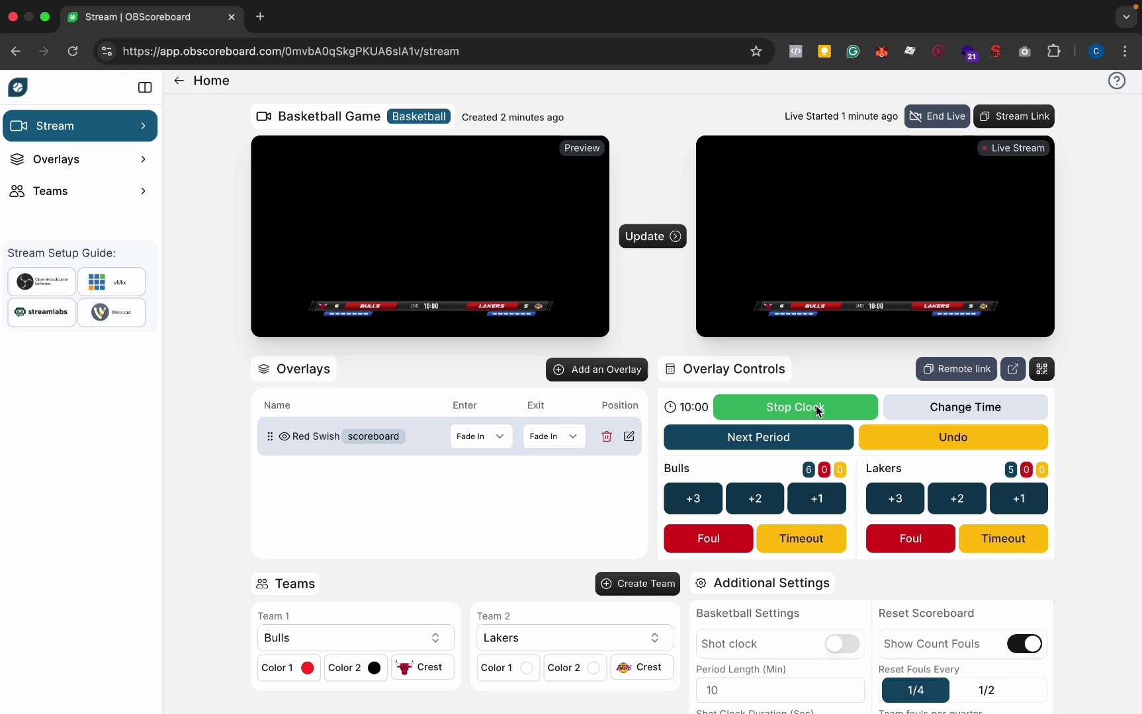
Switch on the shot clock and toggle Show Count Fouls off and back on.
scroll(782, 548, down, 3)
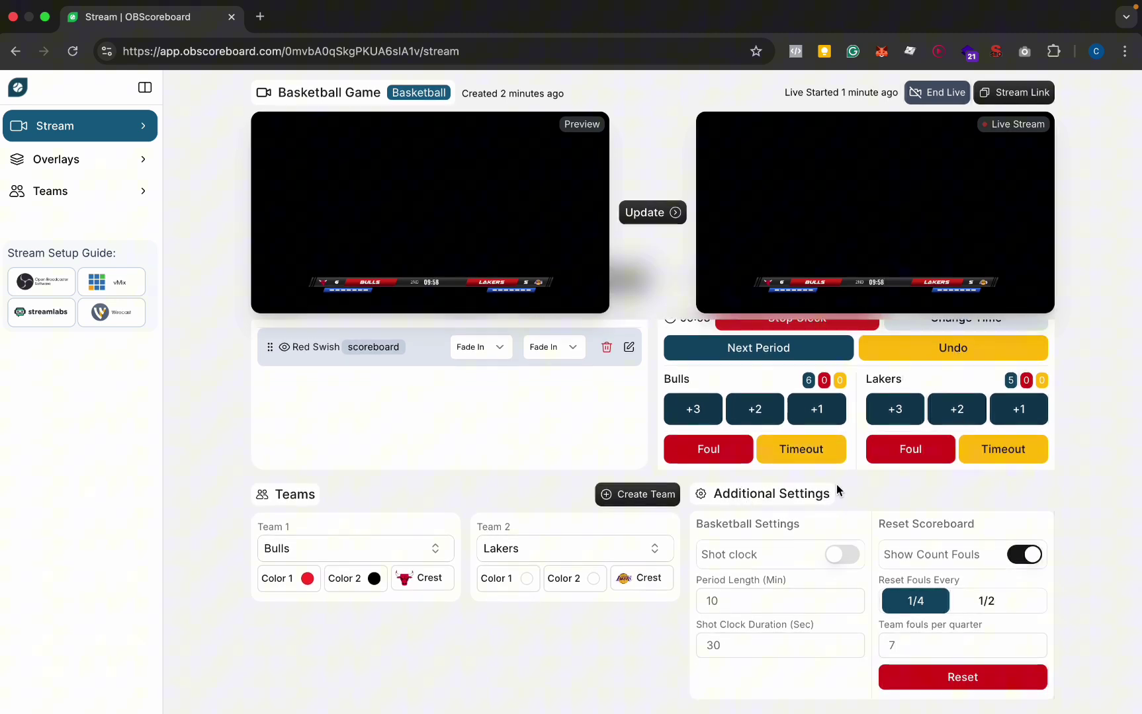
click(837, 554)
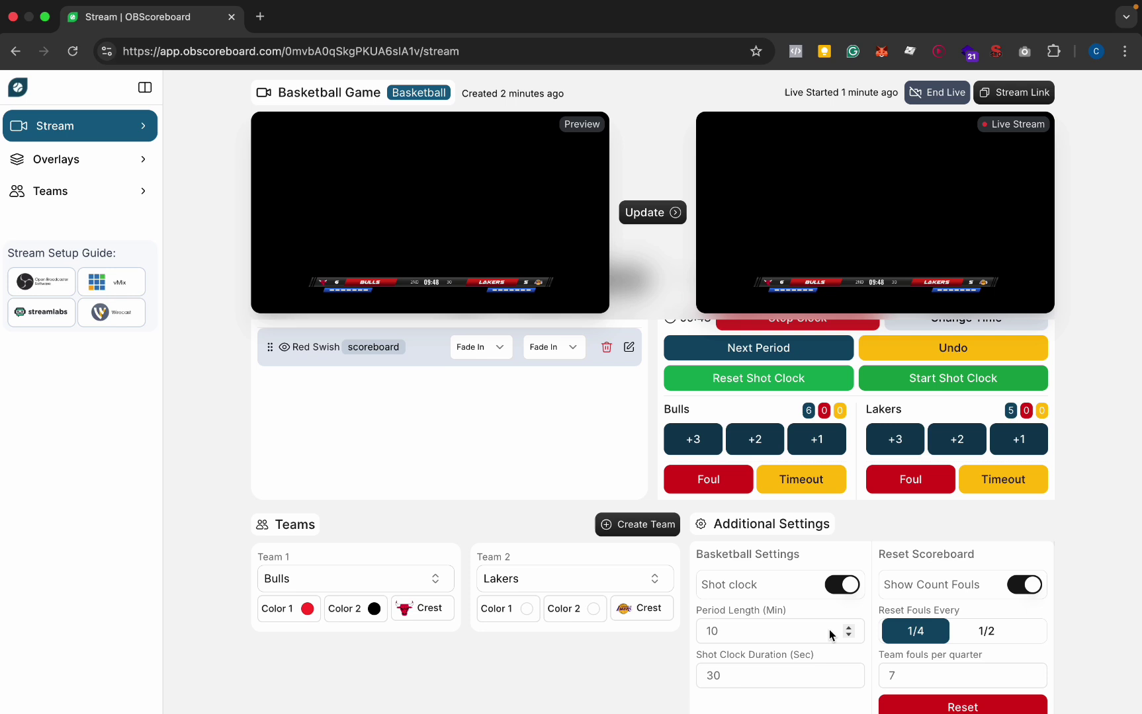
scroll(827, 630, down, 1)
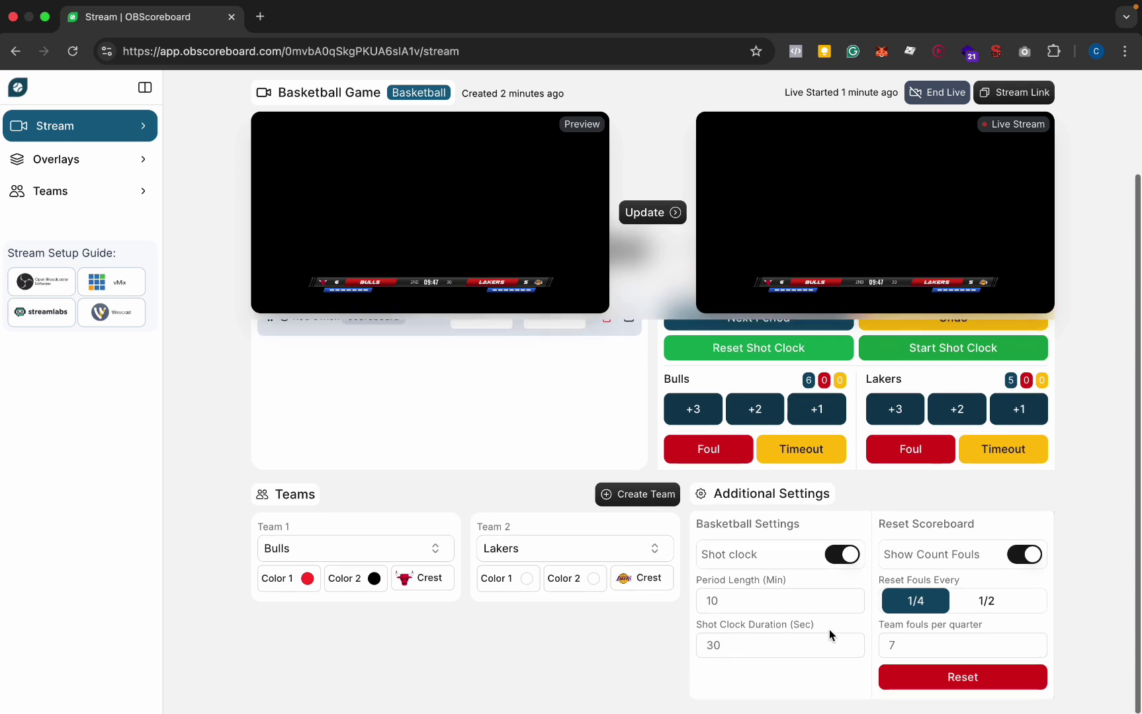
click(1026, 554)
click(1026, 553)
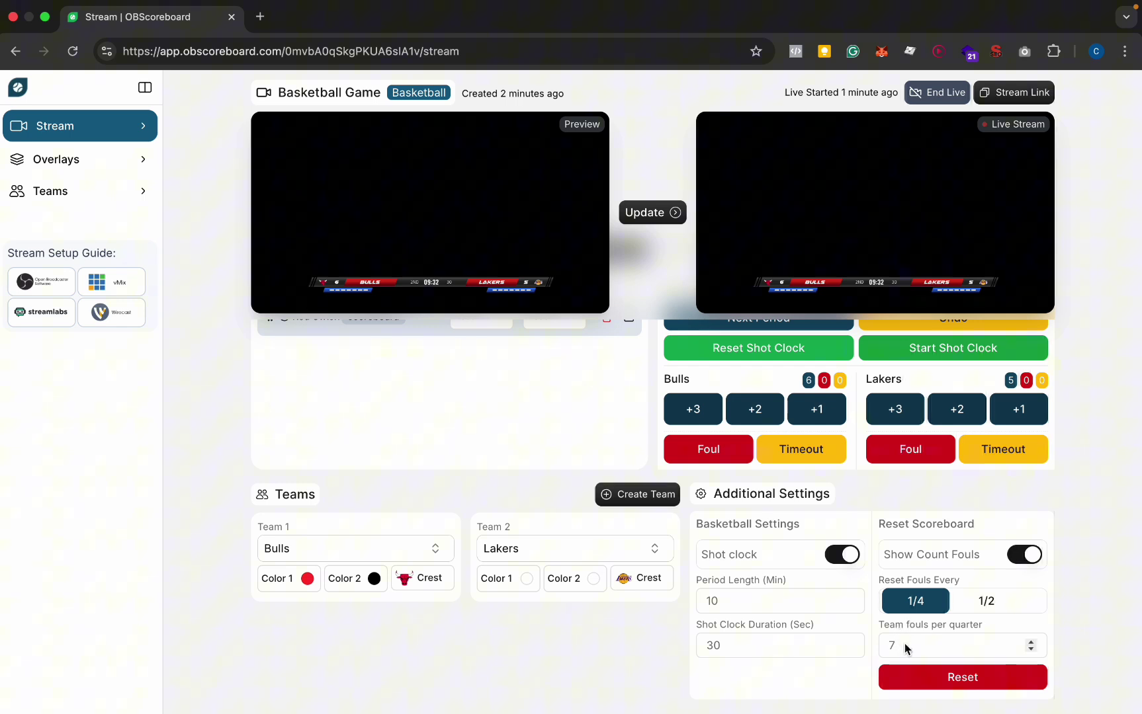
Set Team fouls per quarter to 5.
double_click(935, 649)
text(3)
key(BackSpace)
text(5)
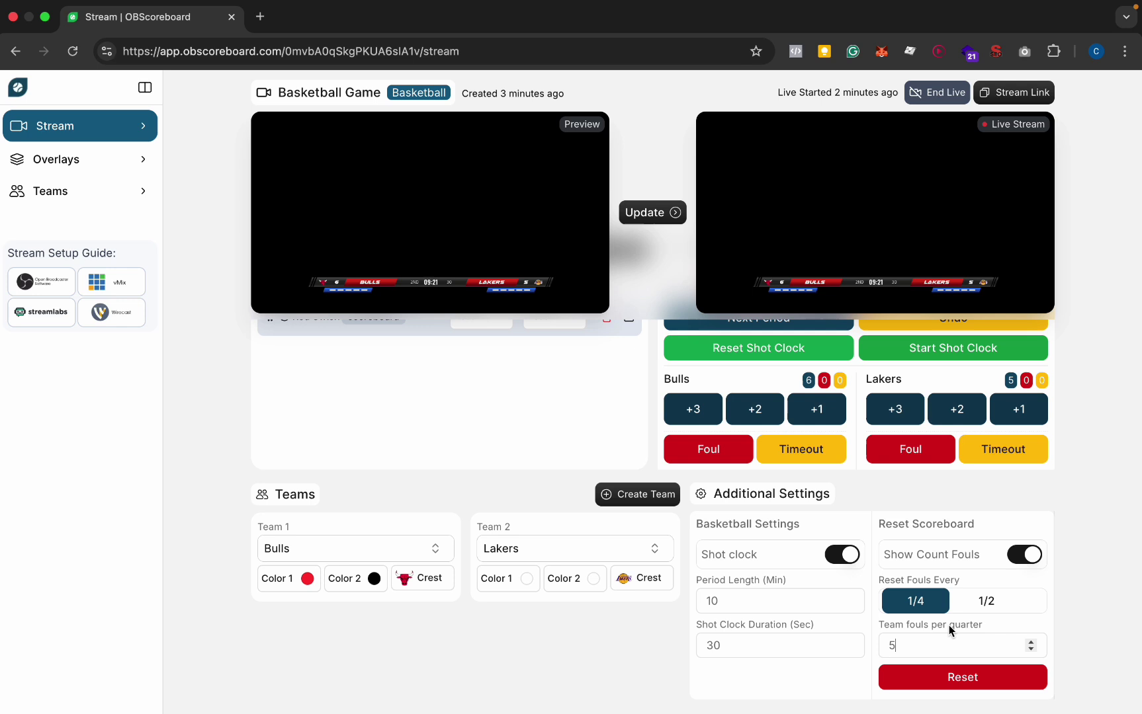
click(1089, 589)
Record a foul against the Lakers and check the FOUL BY Lakers banner in OBS.
scroll(1089, 590, up, 3)
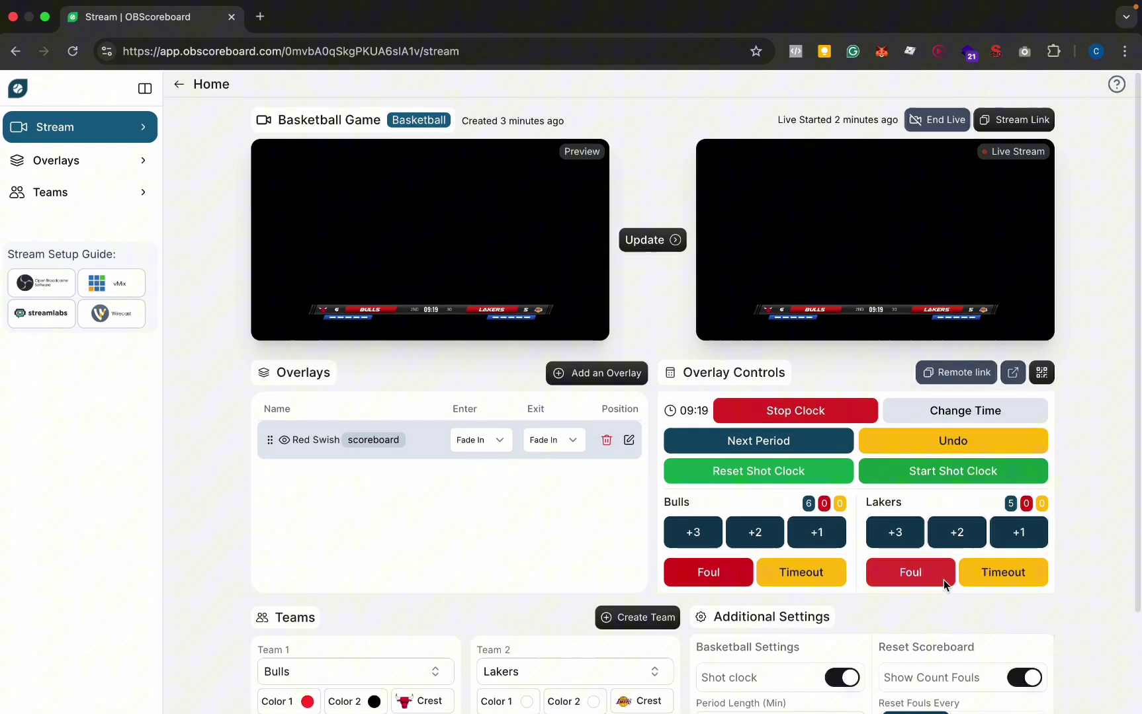
click(913, 573)
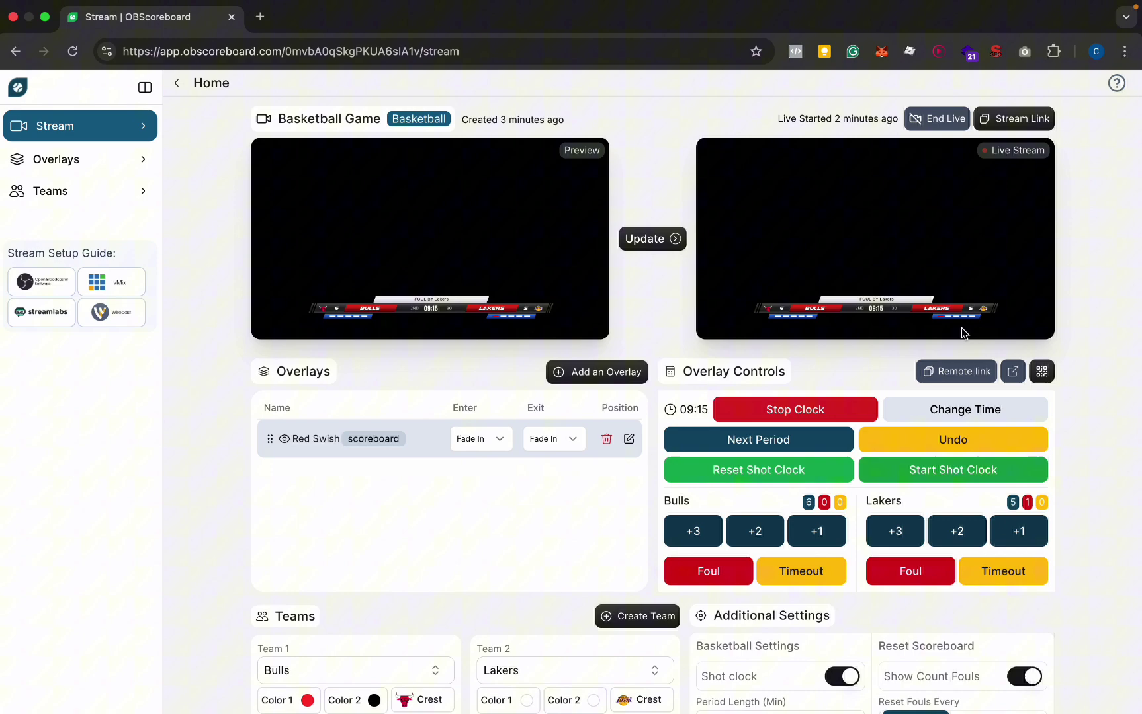
key(ctrl+Left)
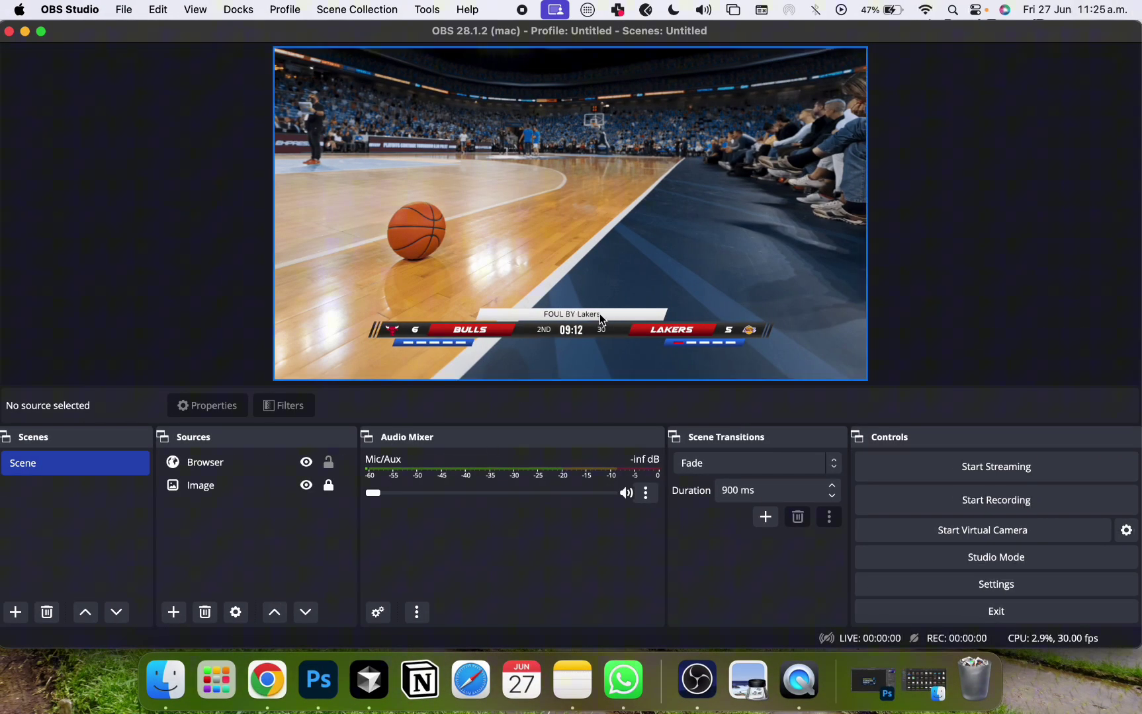
key(ctrl+Right)
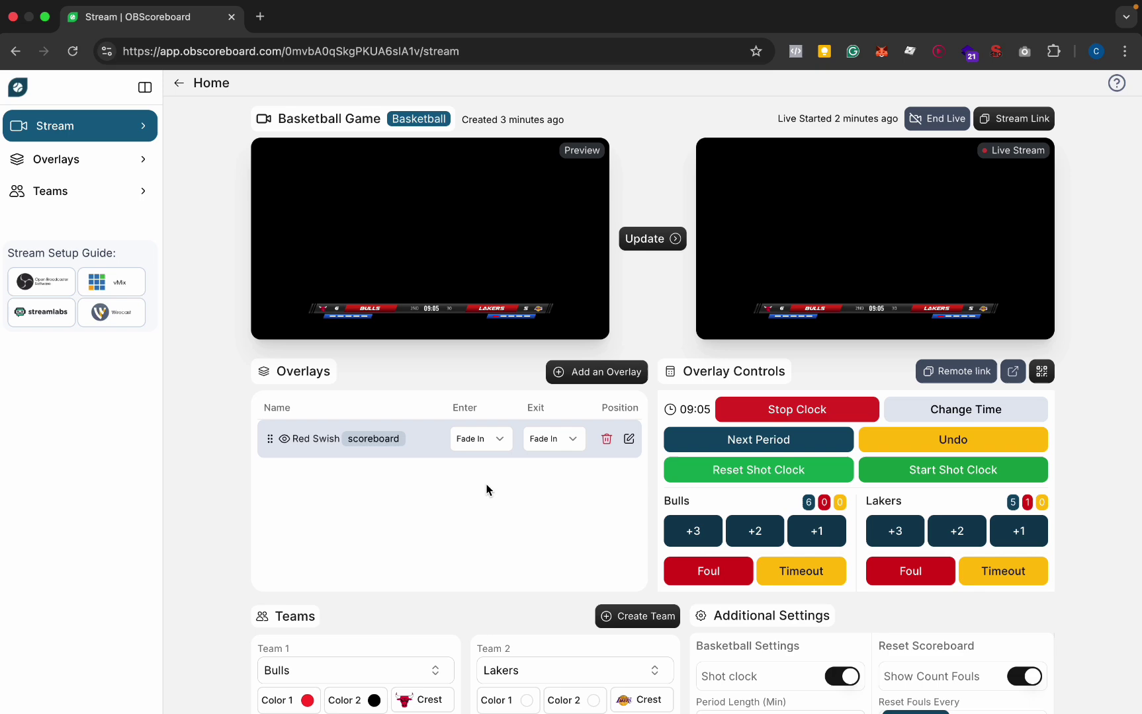
Hide the Red Swish scoreboard and update the live output, checking it in OBS.
click(283, 438)
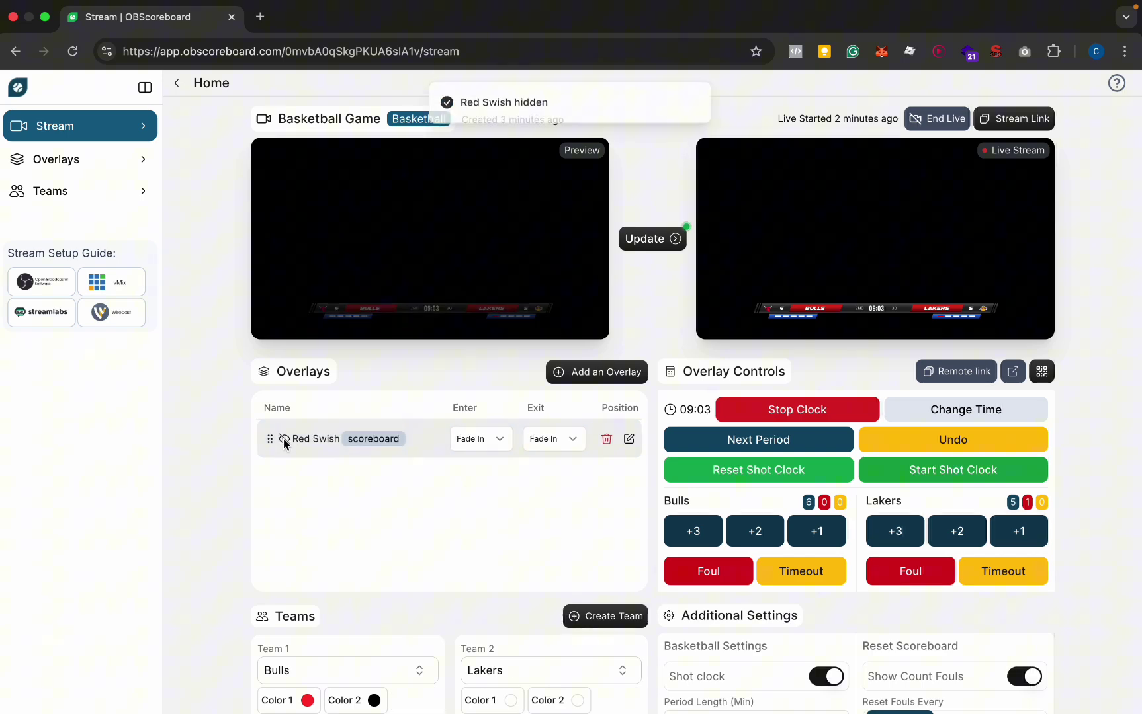
click(652, 242)
key(ctrl+Left)
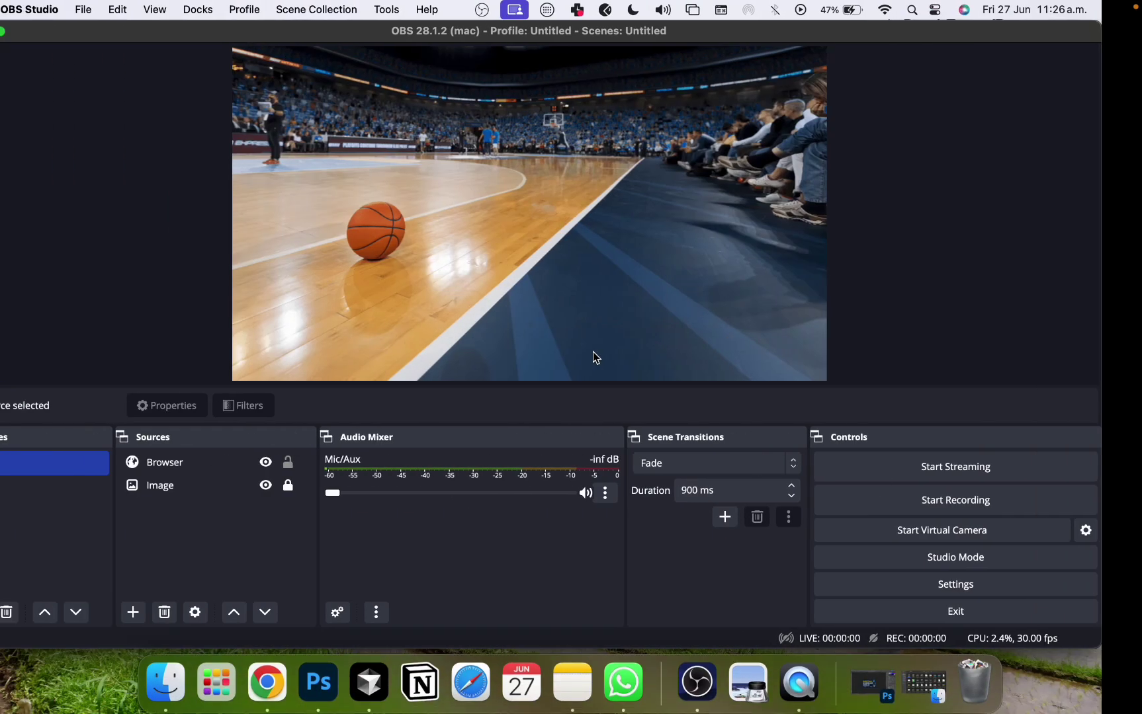
key(ctrl+Right)
Add the Basketball Team starting-lineup overlay from the overlay catalogue.
click(610, 374)
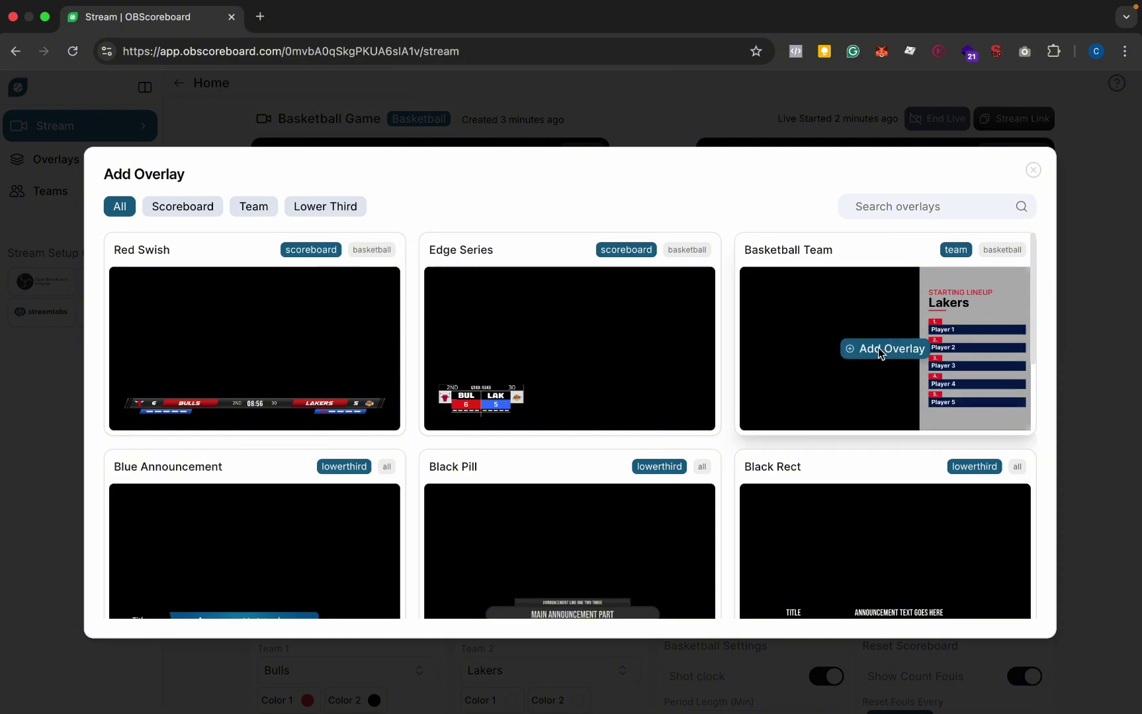
click(878, 347)
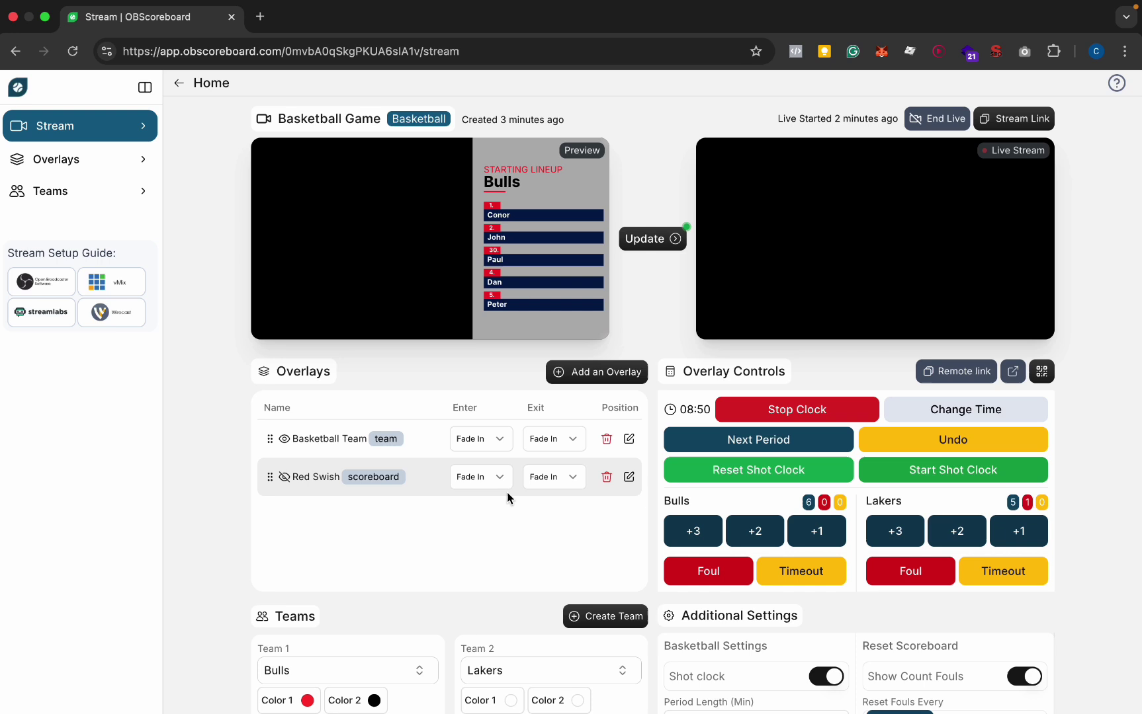
scroll(508, 497, down, 3)
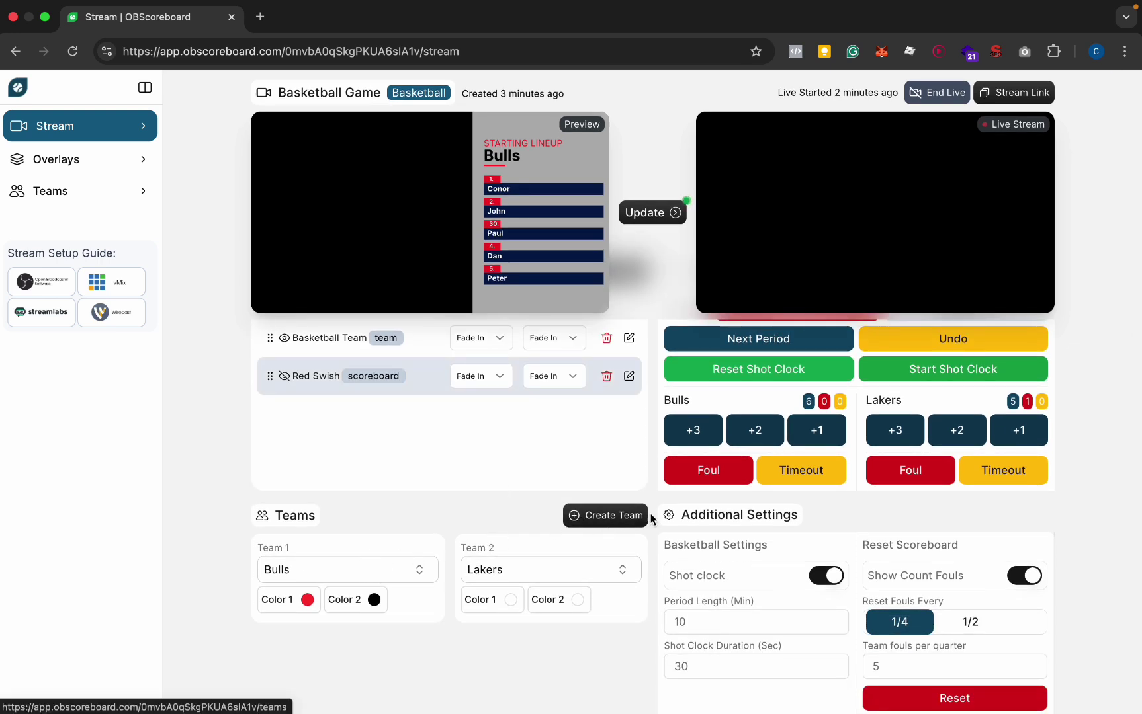
Create a basketball team named Lakers with yellow Team Color A and the Lakers crest.
click(627, 518)
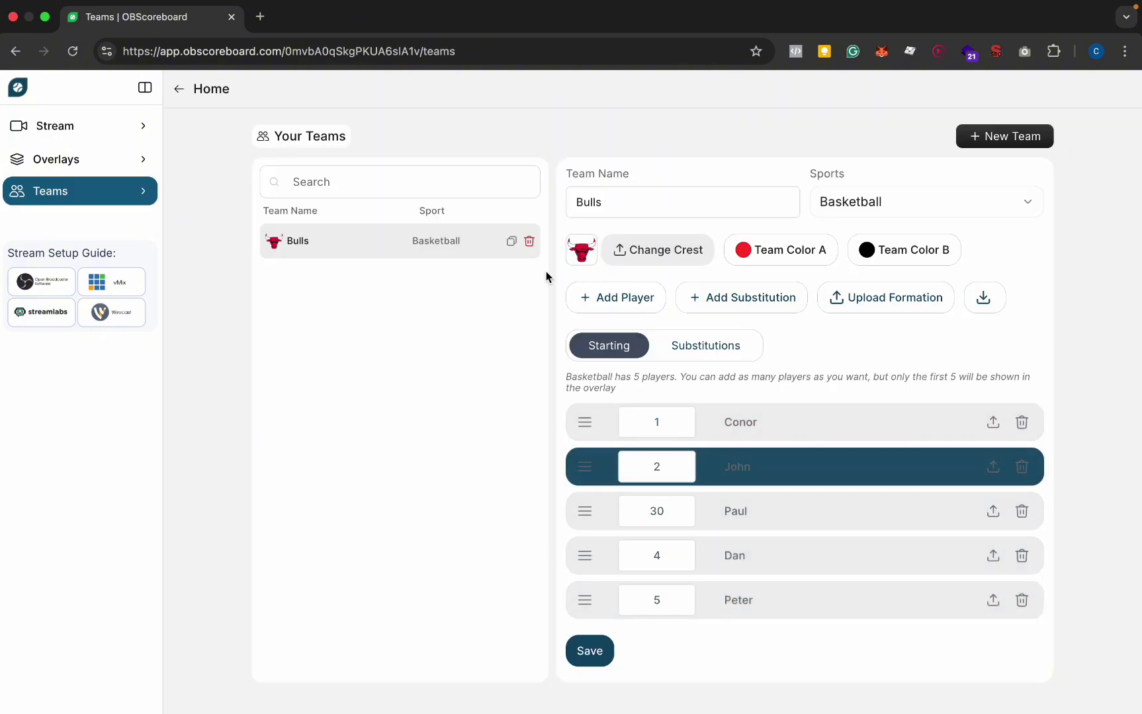
click(1016, 136)
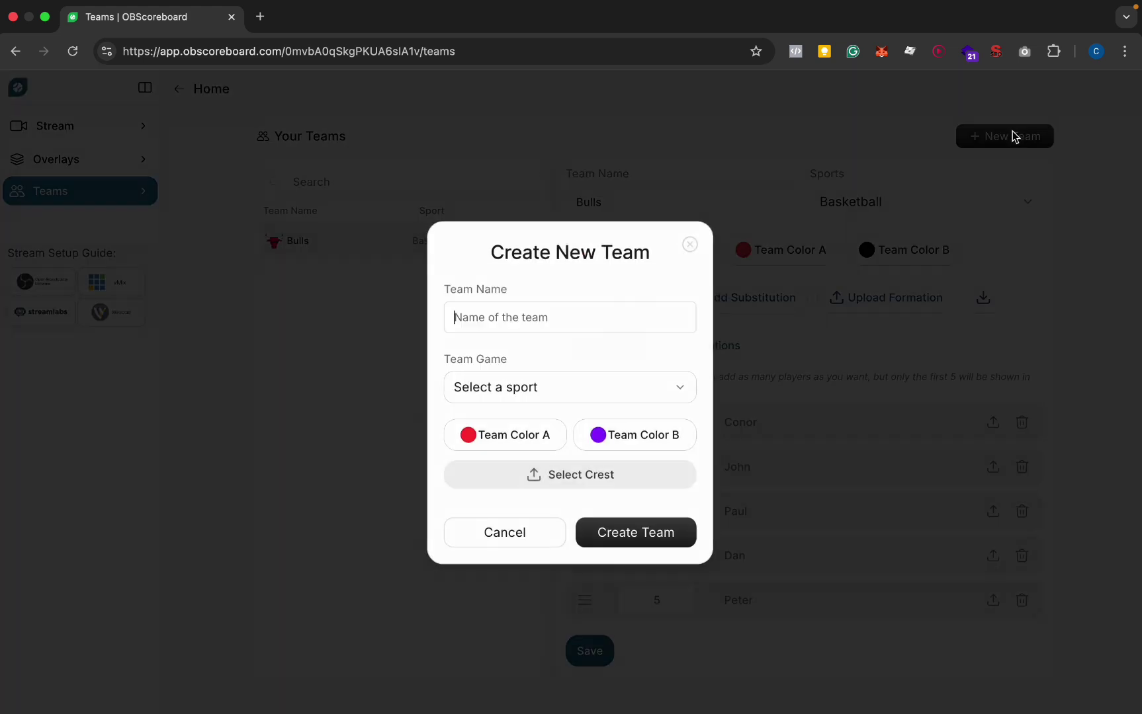
text(Lakers)
click(498, 389)
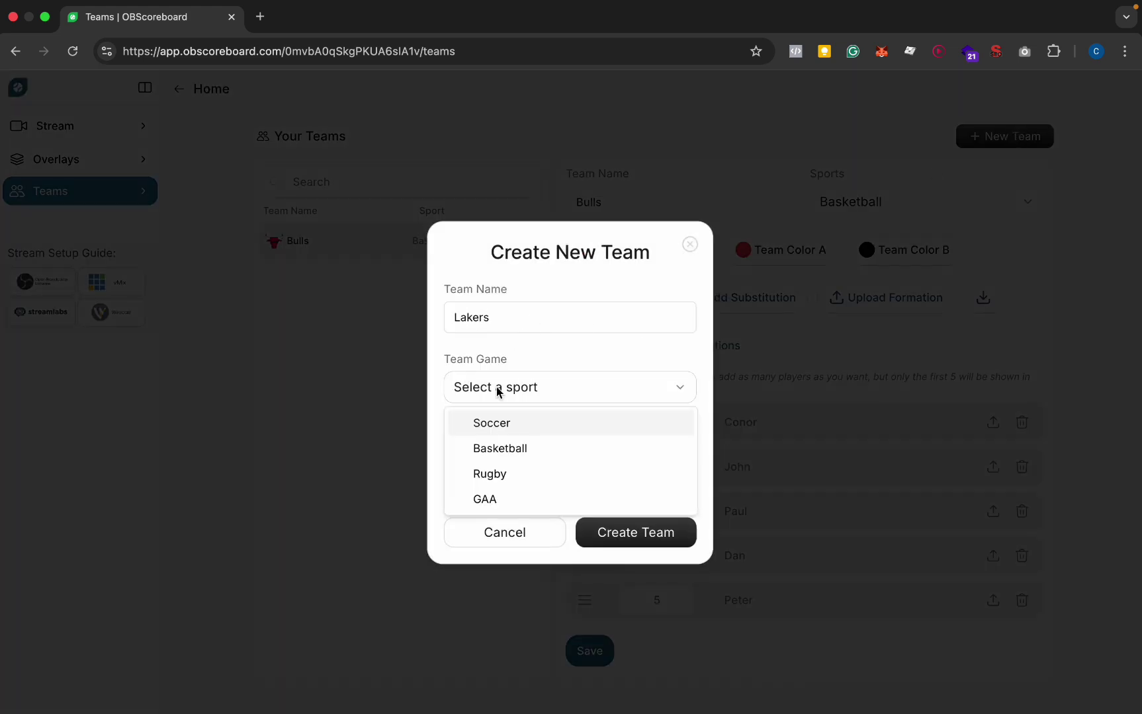
click(517, 456)
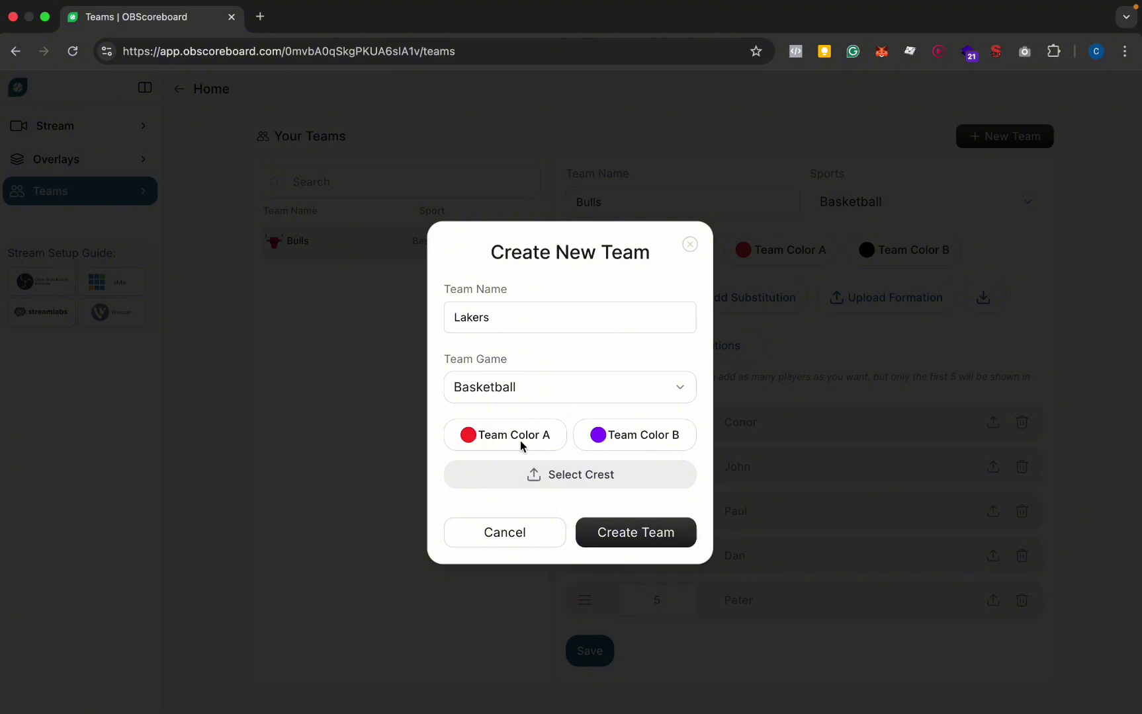
click(540, 436)
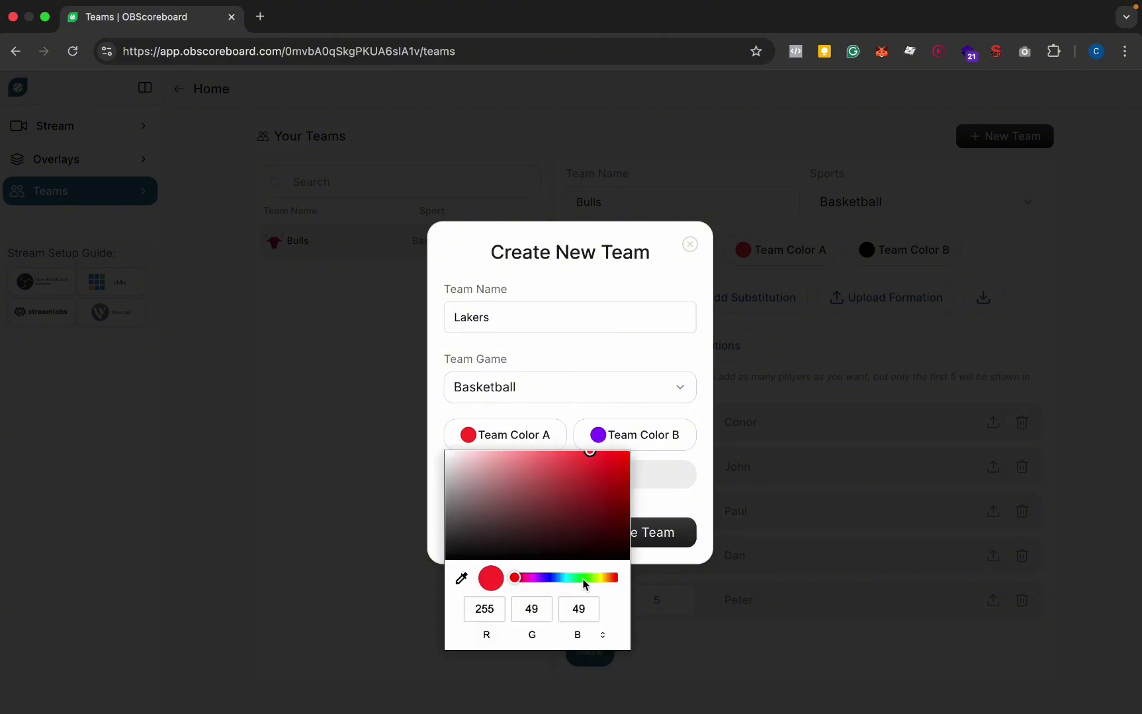
drag(586, 583, 599, 579)
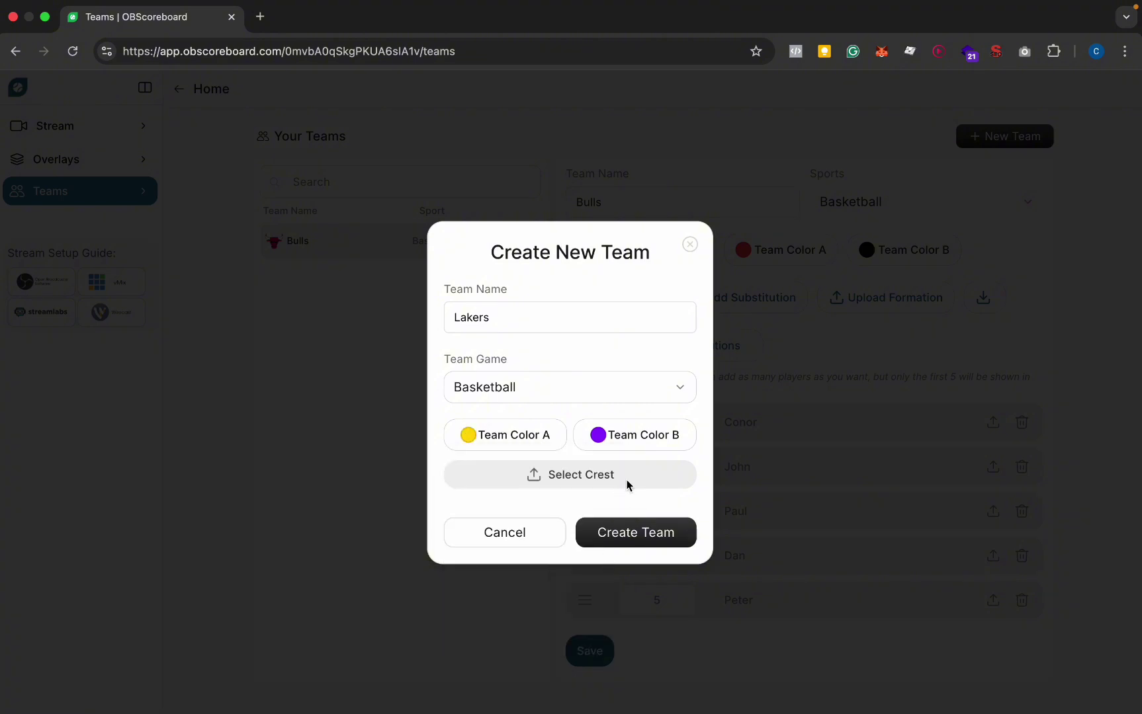
click(629, 485)
click(615, 434)
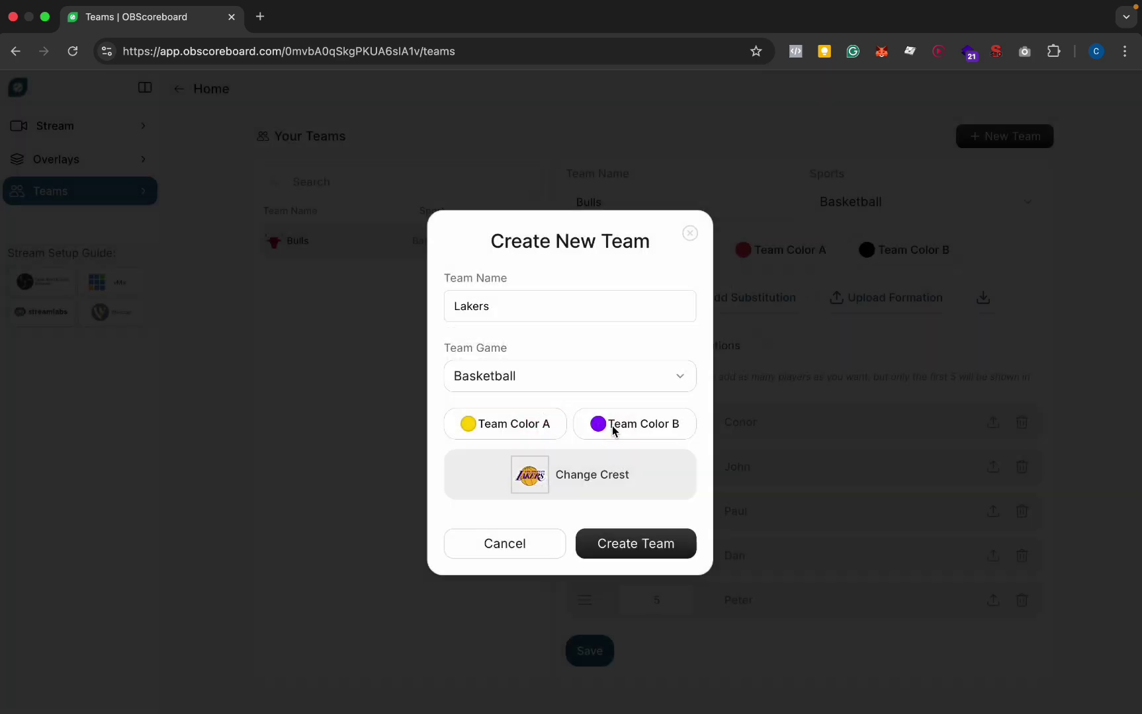
click(626, 554)
In the Lakers team, name the second starter LeBron James and the first Anthony Davis.
click(359, 289)
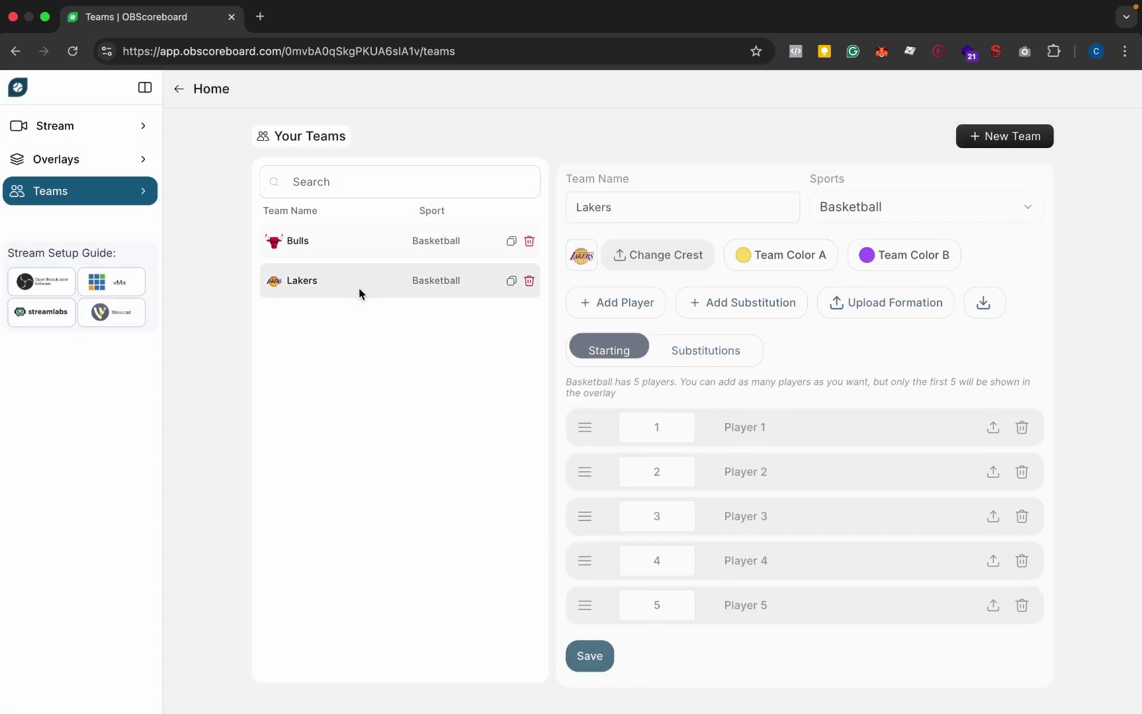
click(758, 435)
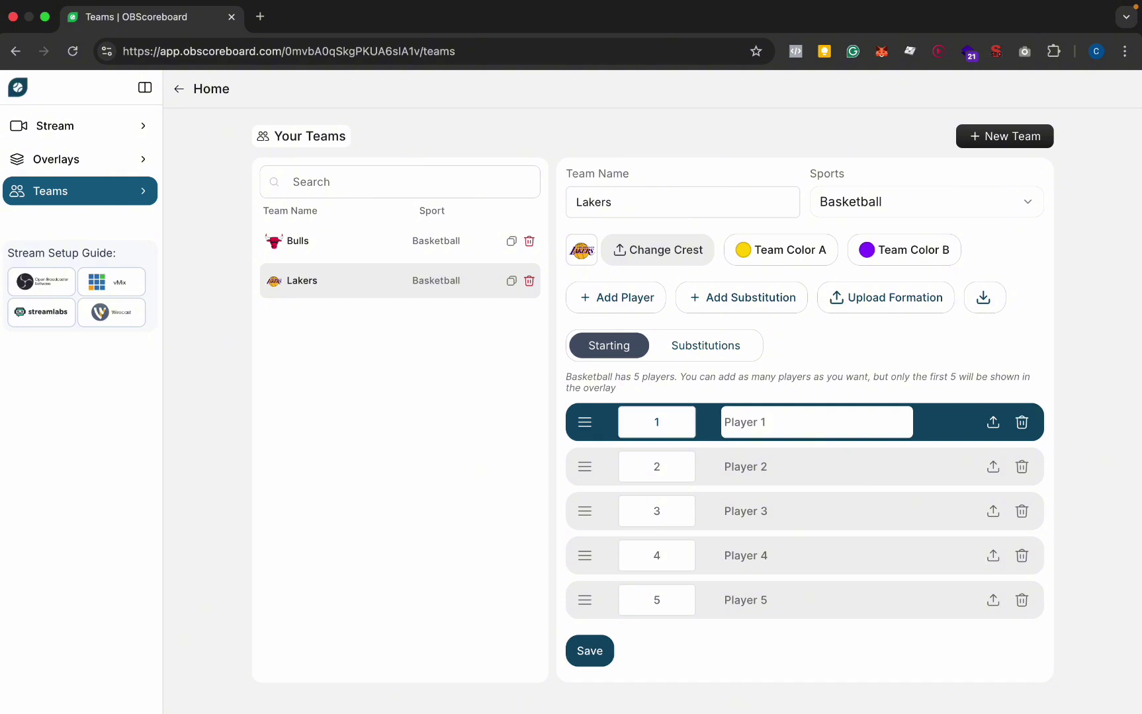
click(795, 465)
text(LeBron James)
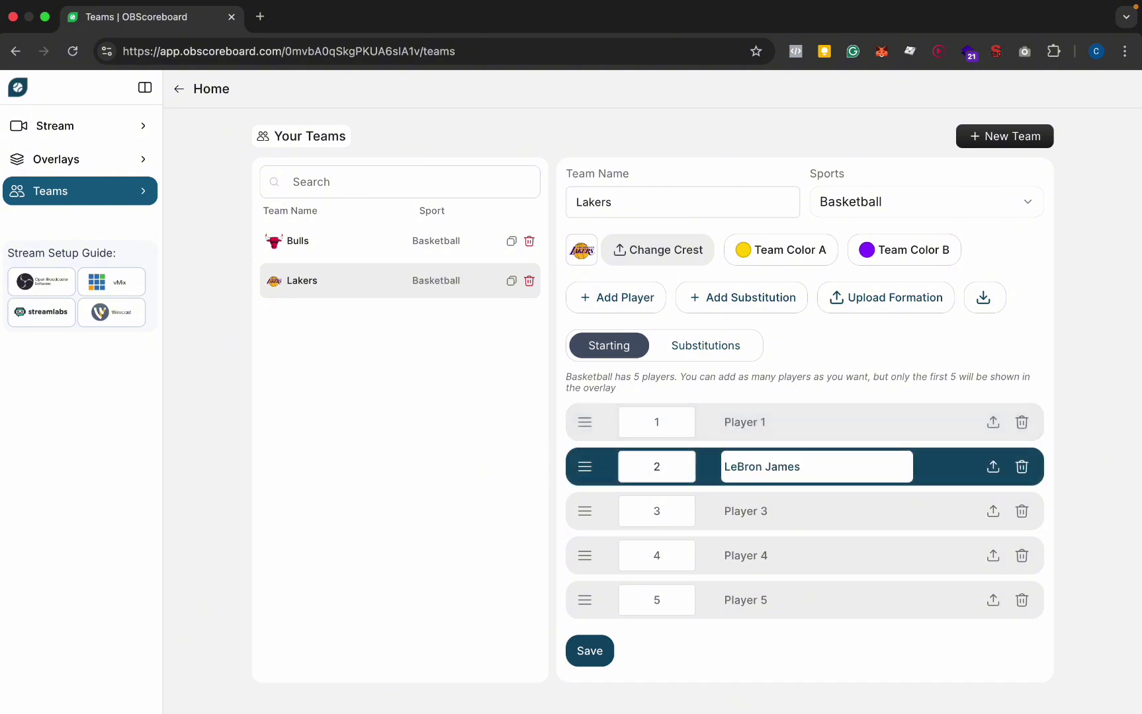
key(Return)
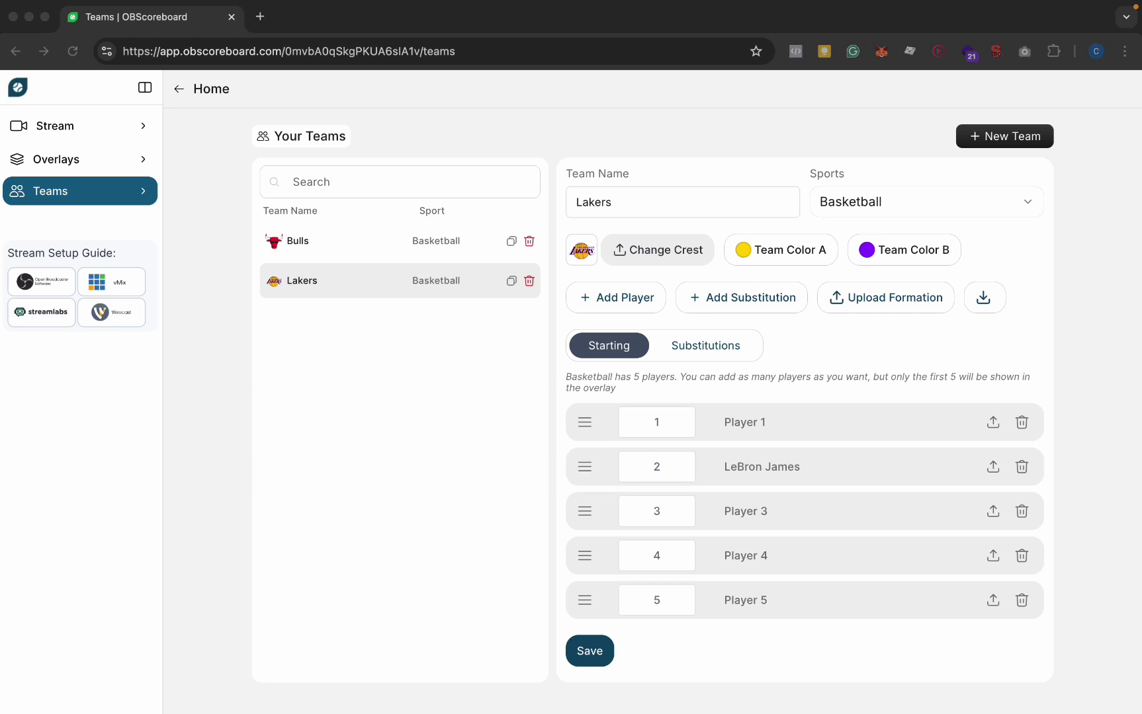
click(796, 420)
key(ctrl+c)
text(Anthony Davis)
key(Return)
Paste the fifth starter's name and save the Lakers lineup.
click(753, 599)
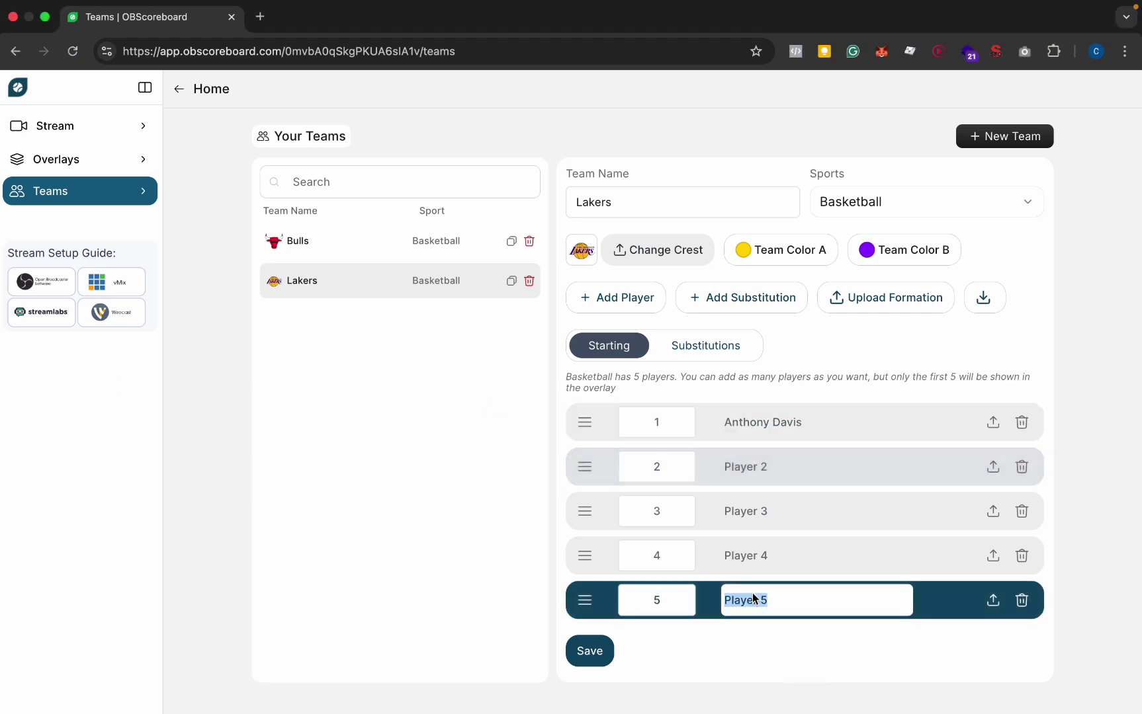
key(ctrl+v)
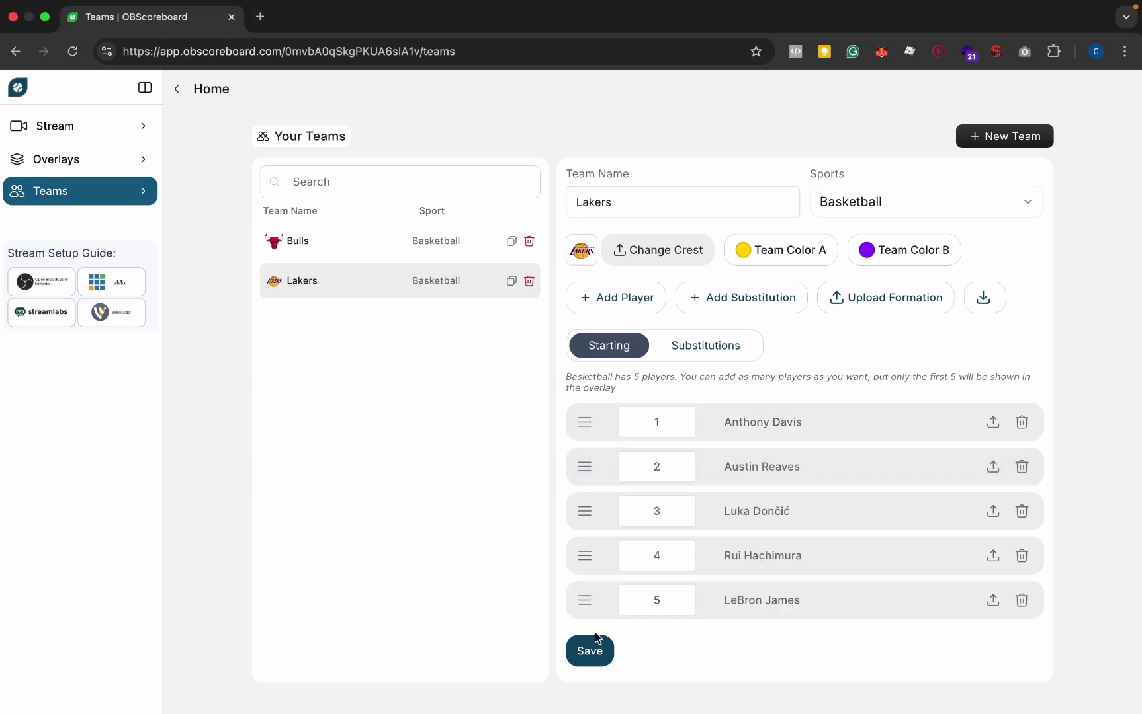
click(589, 652)
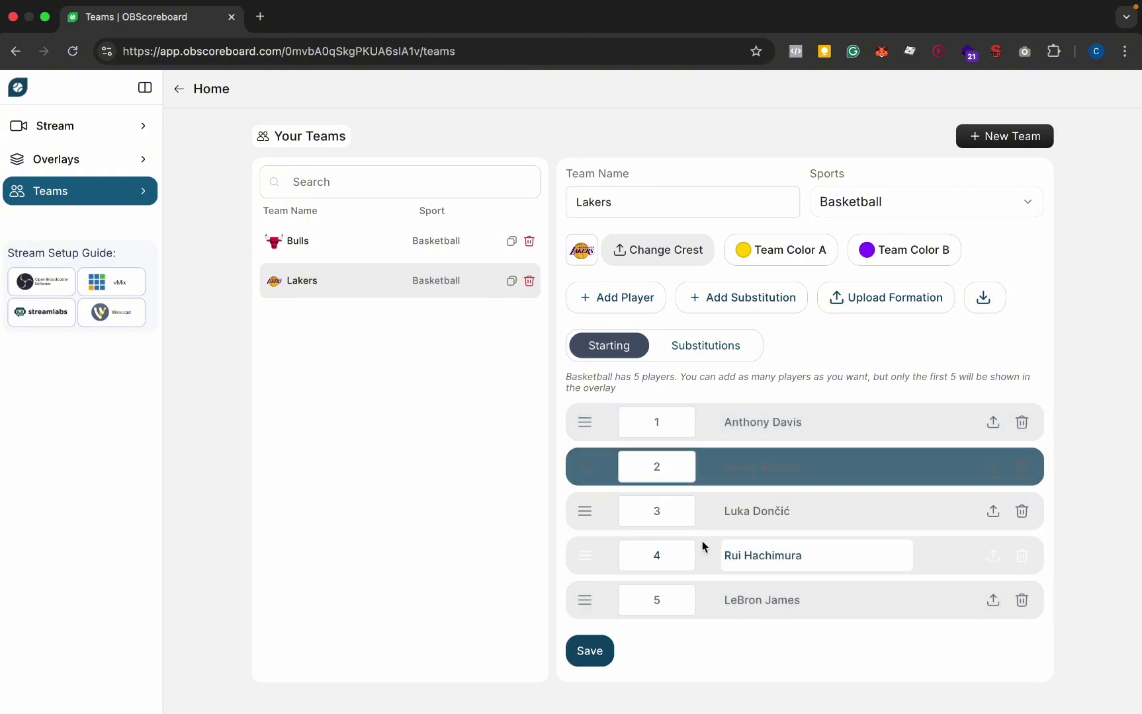
Edit the third player's shirt number, then restore it to 3.
click(674, 518)
text(0)
key(BackSpace)
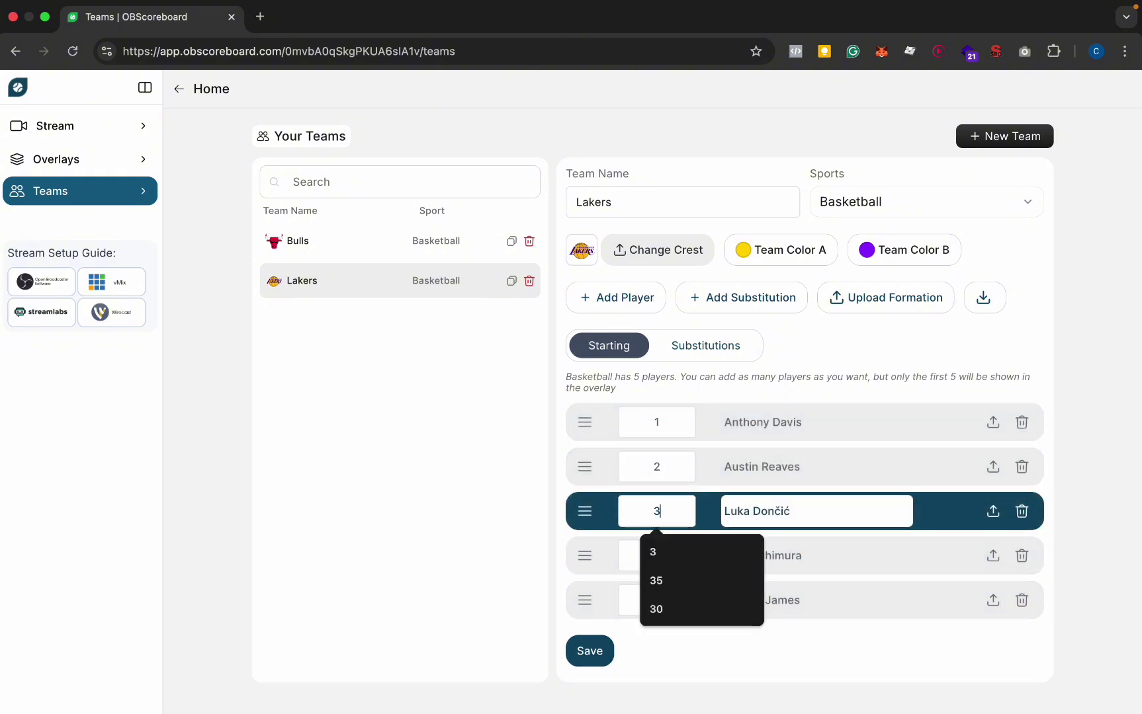
click(344, 523)
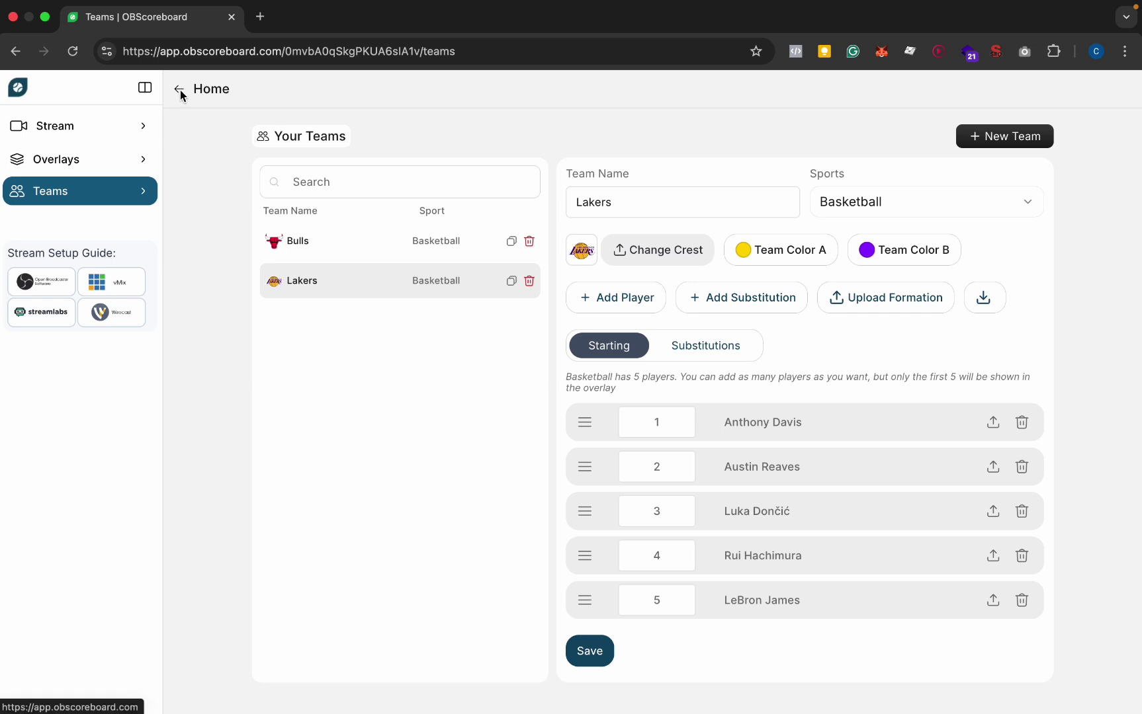
On the Stream page, set Team 2 to Lakers.
click(91, 125)
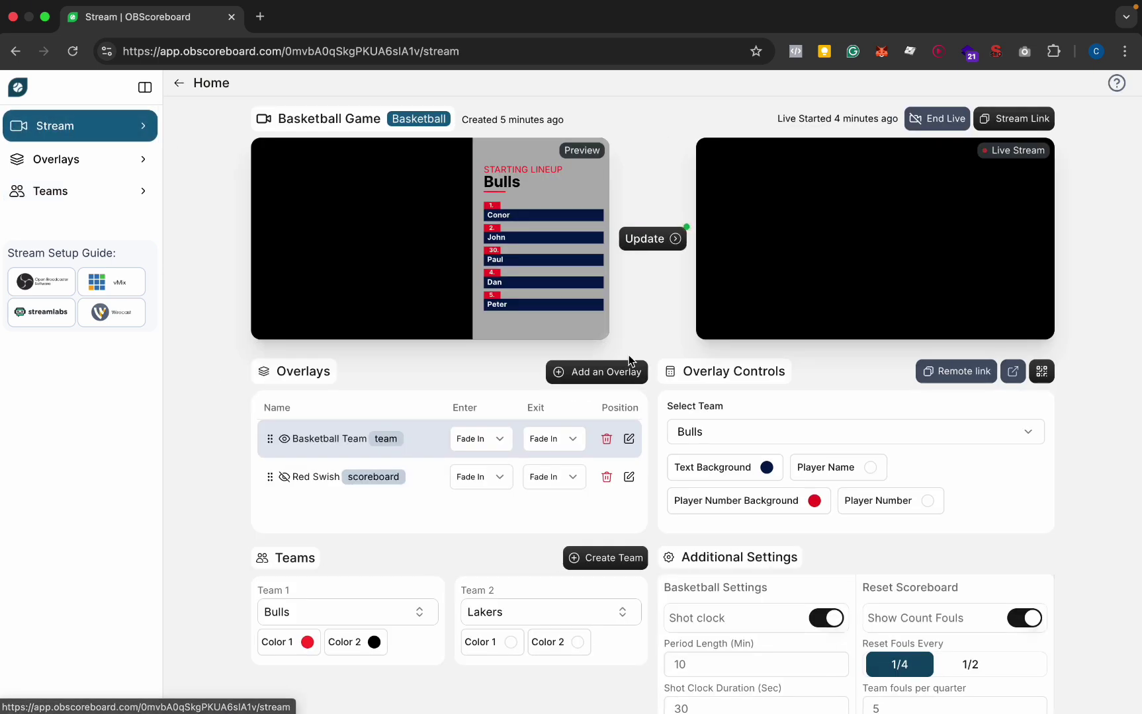
click(543, 618)
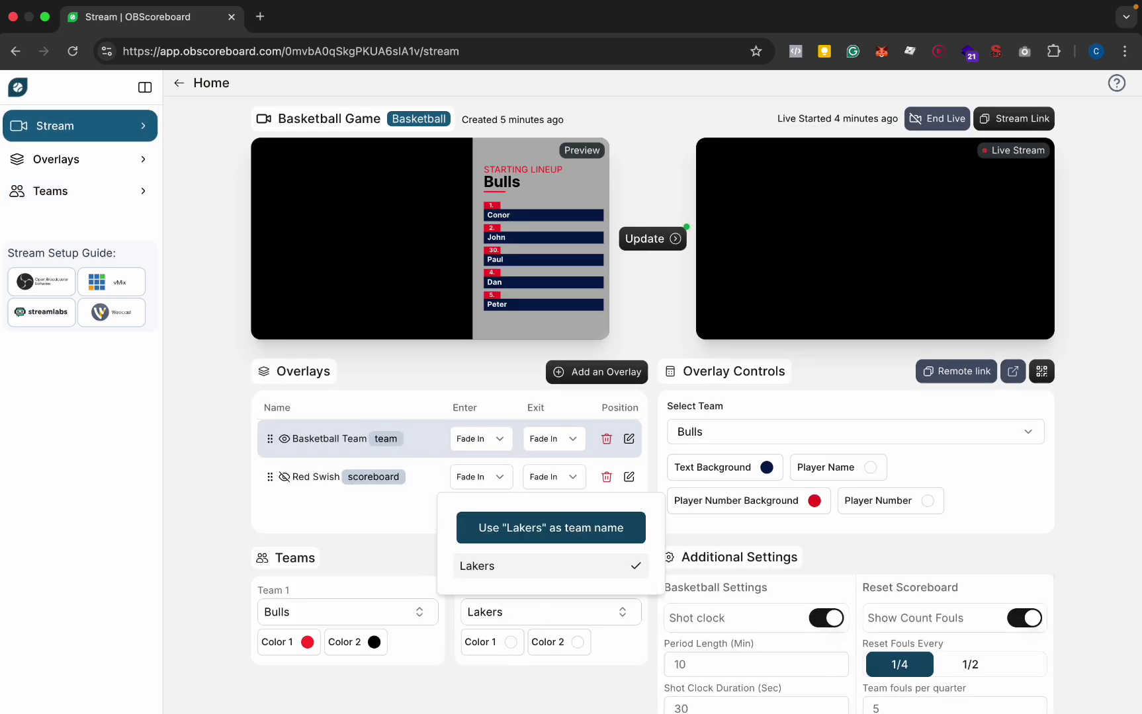
click(489, 567)
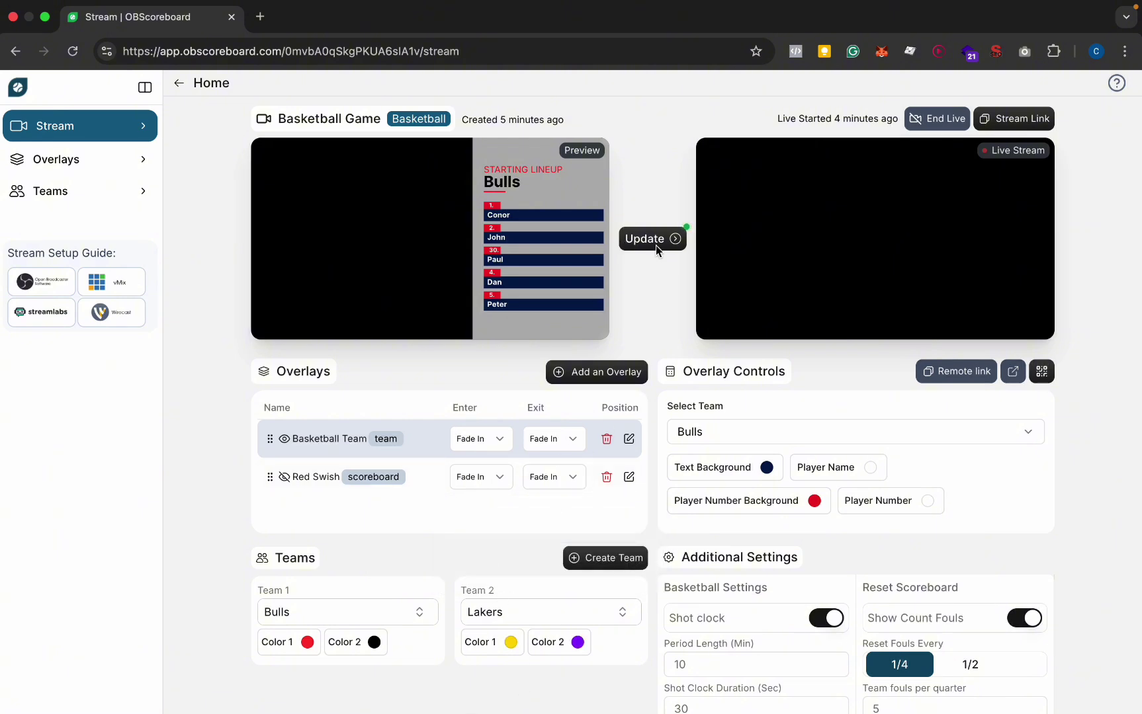
Give the Basketball Team overlay Slide Left entry and Slide Right exit, then send it live.
click(491, 444)
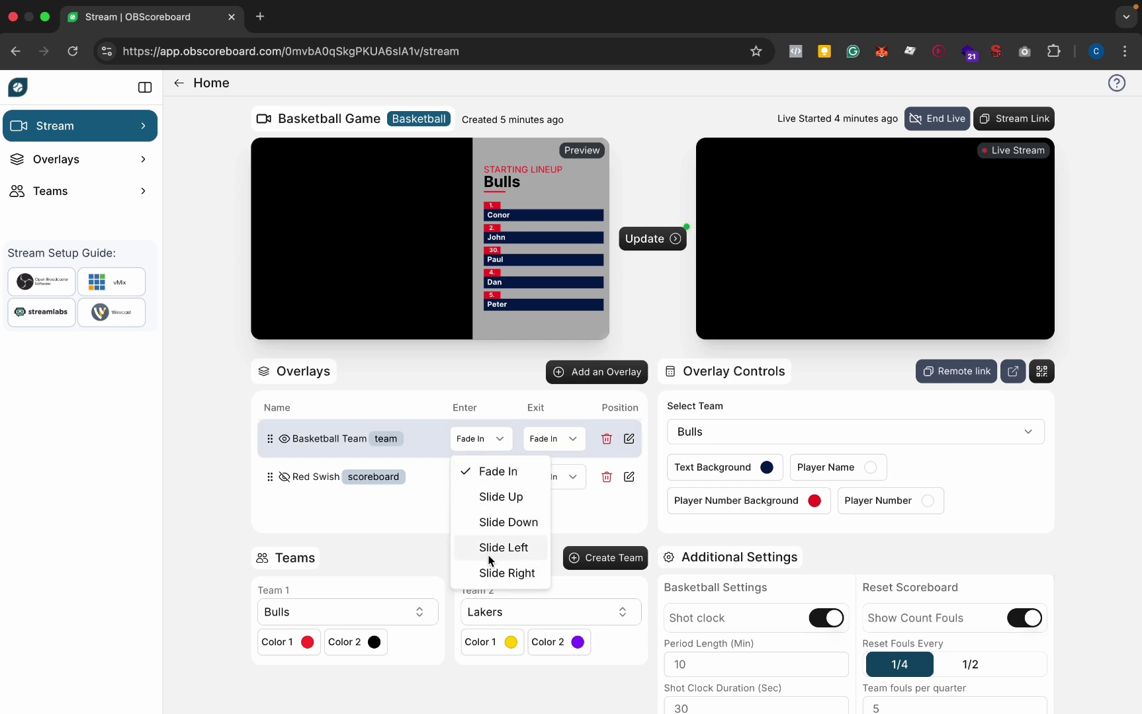
click(510, 554)
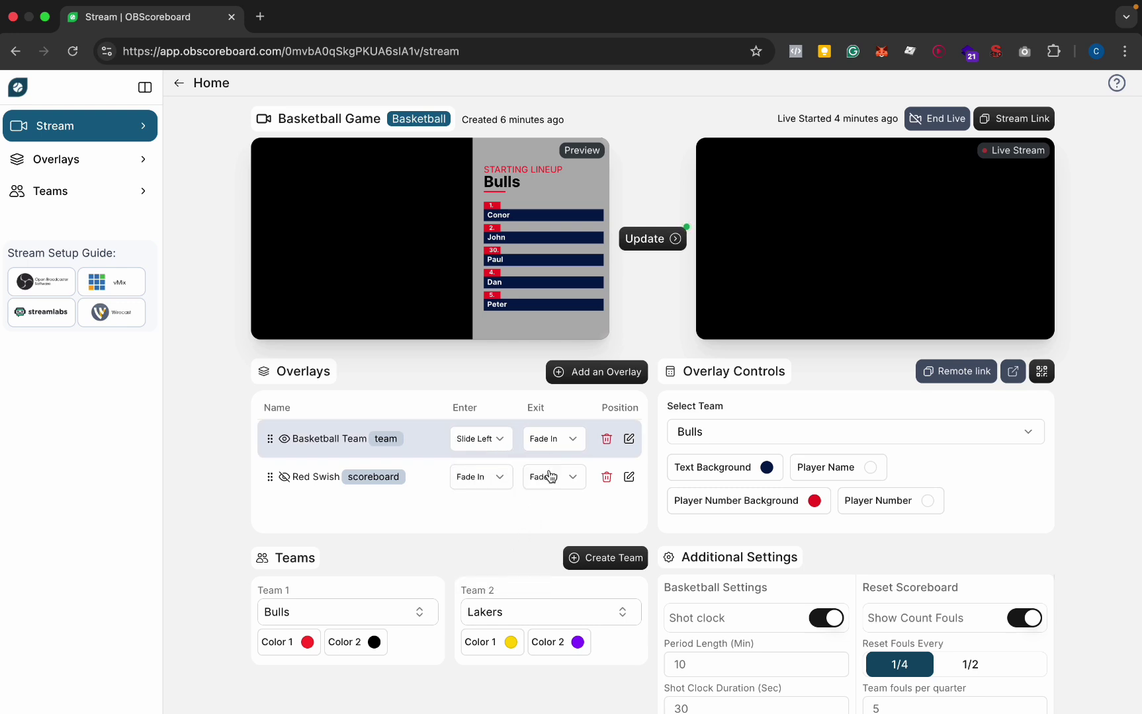
click(571, 444)
click(574, 573)
click(285, 440)
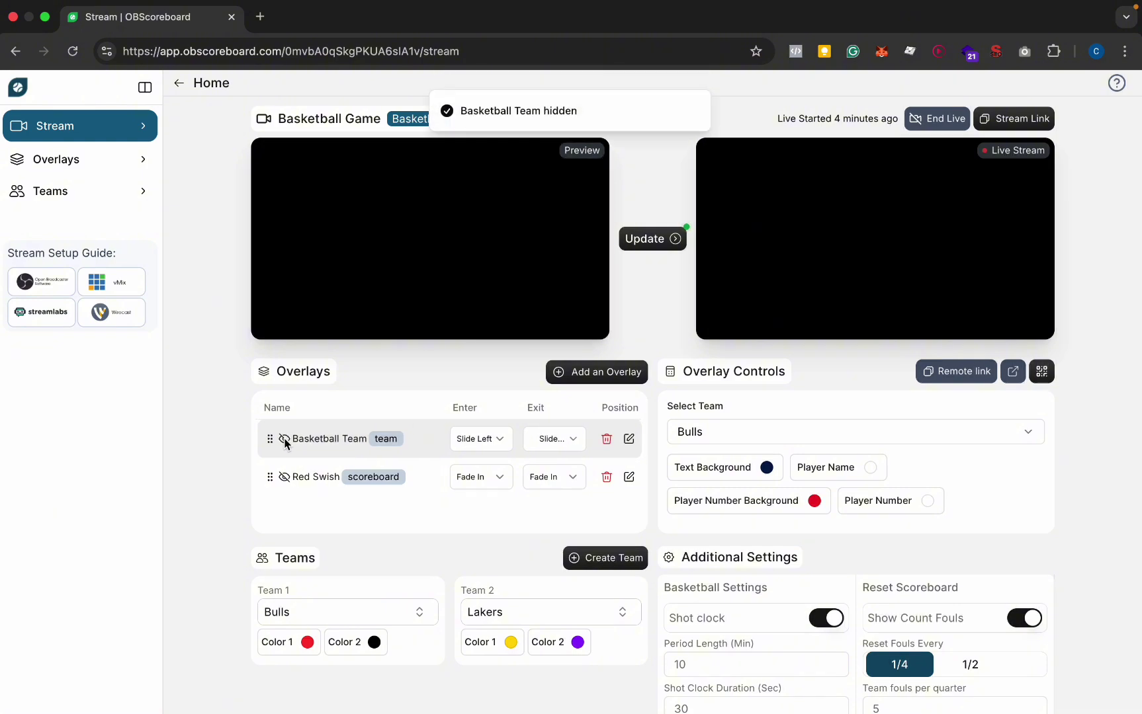
click(285, 441)
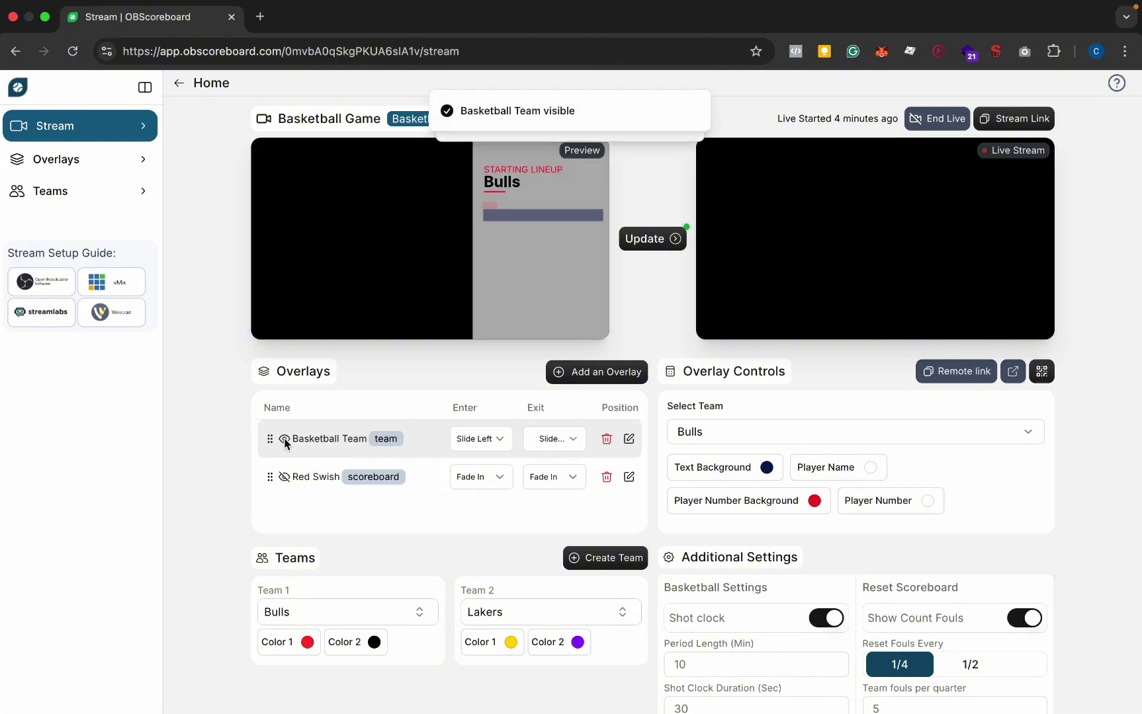
click(658, 243)
After checking OBS, switch the lineup overlay's team to Lakers and update the live stream.
key(ctrl+Left)
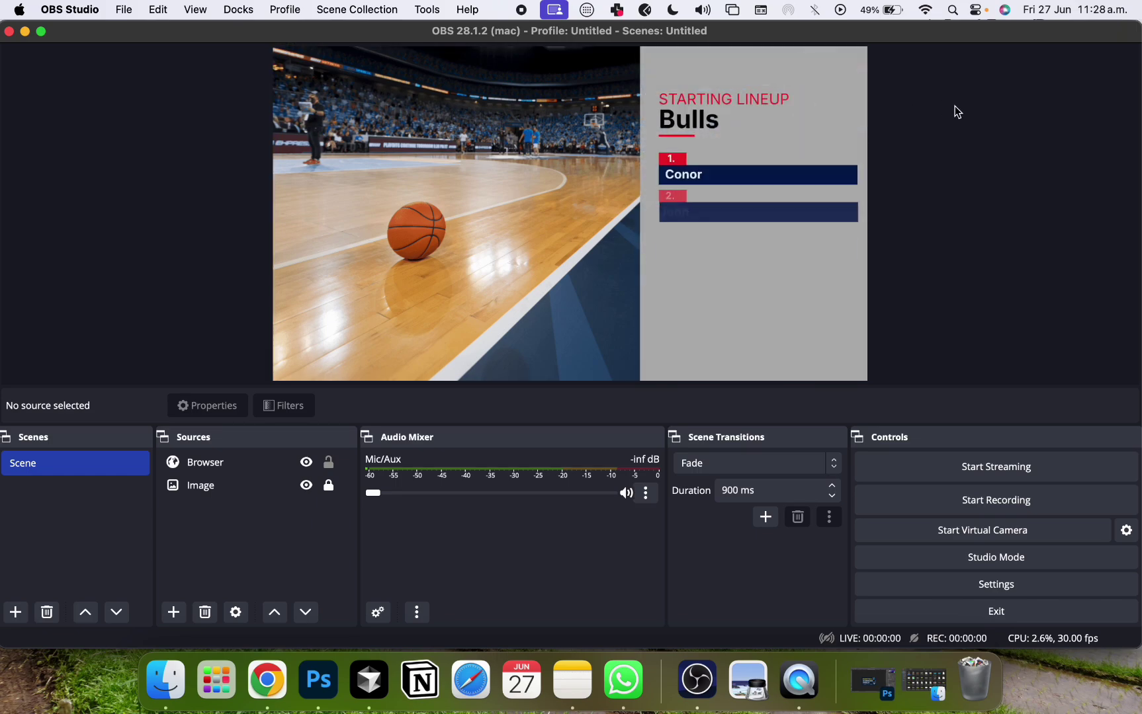
key(ctrl+Right)
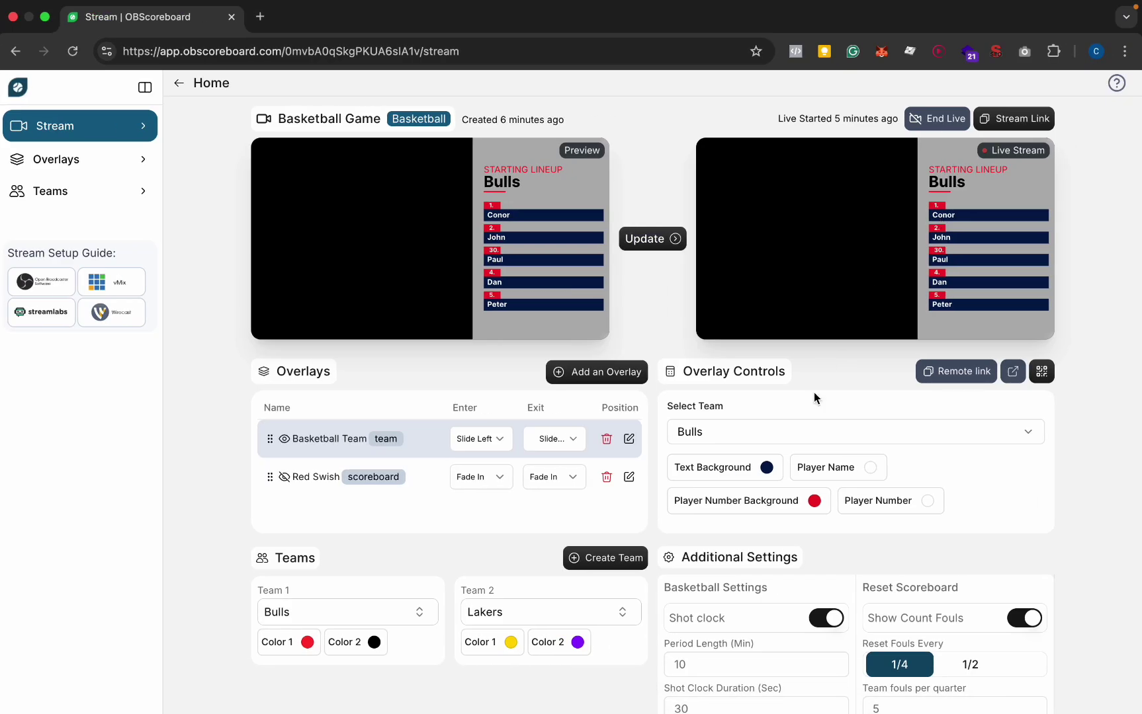
click(728, 431)
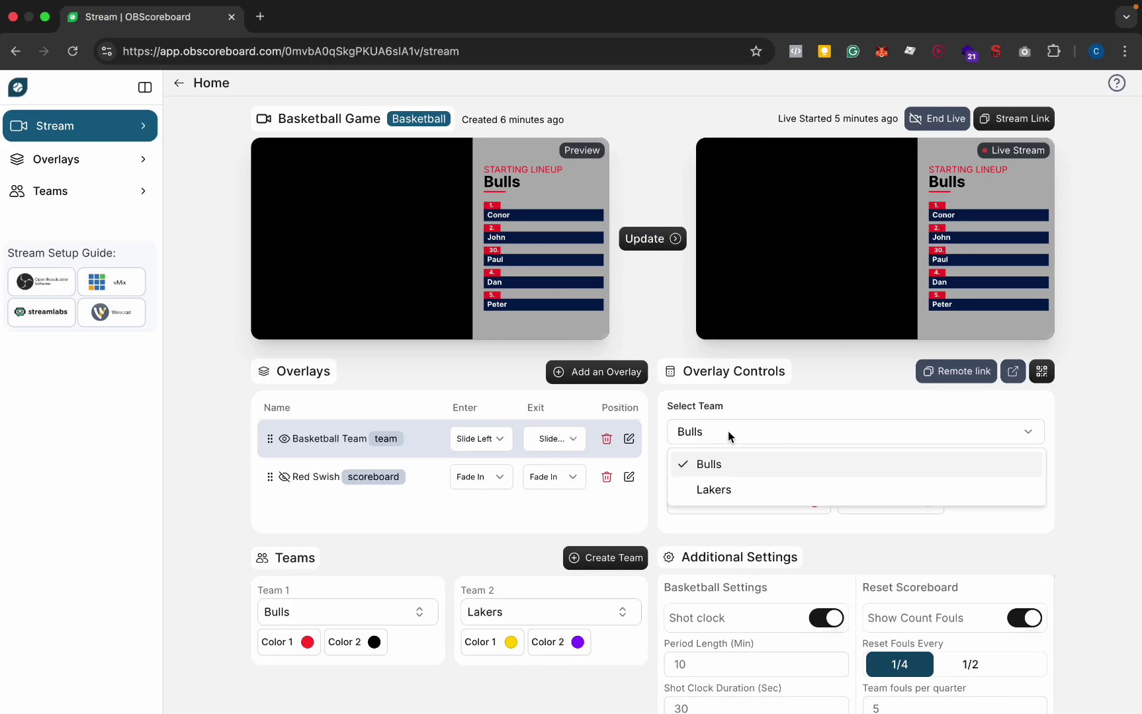
click(726, 490)
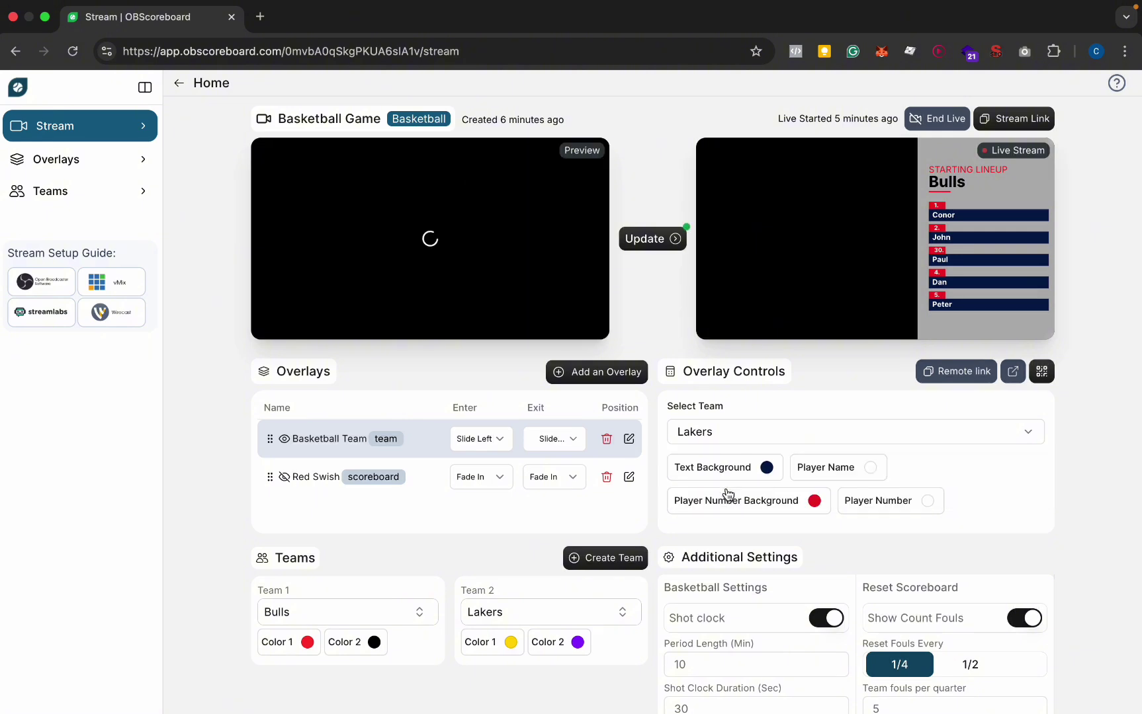
click(657, 240)
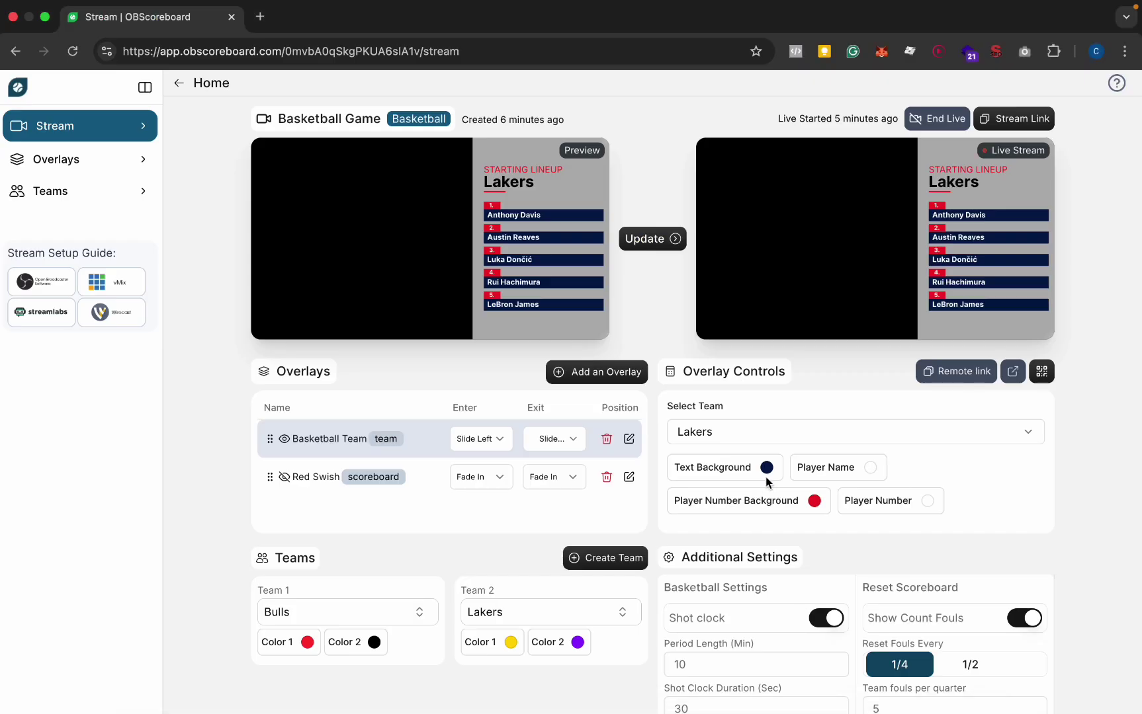
Set the lineup's text background colour to bright blue.
click(767, 468)
click(847, 488)
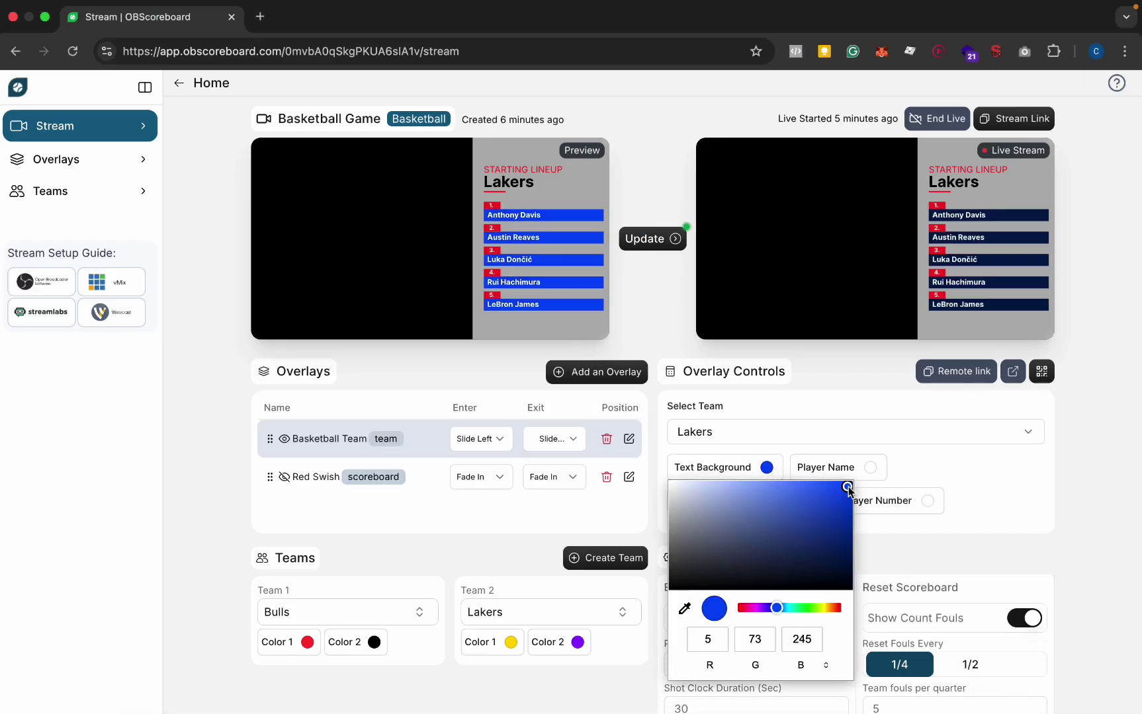
click(1033, 469)
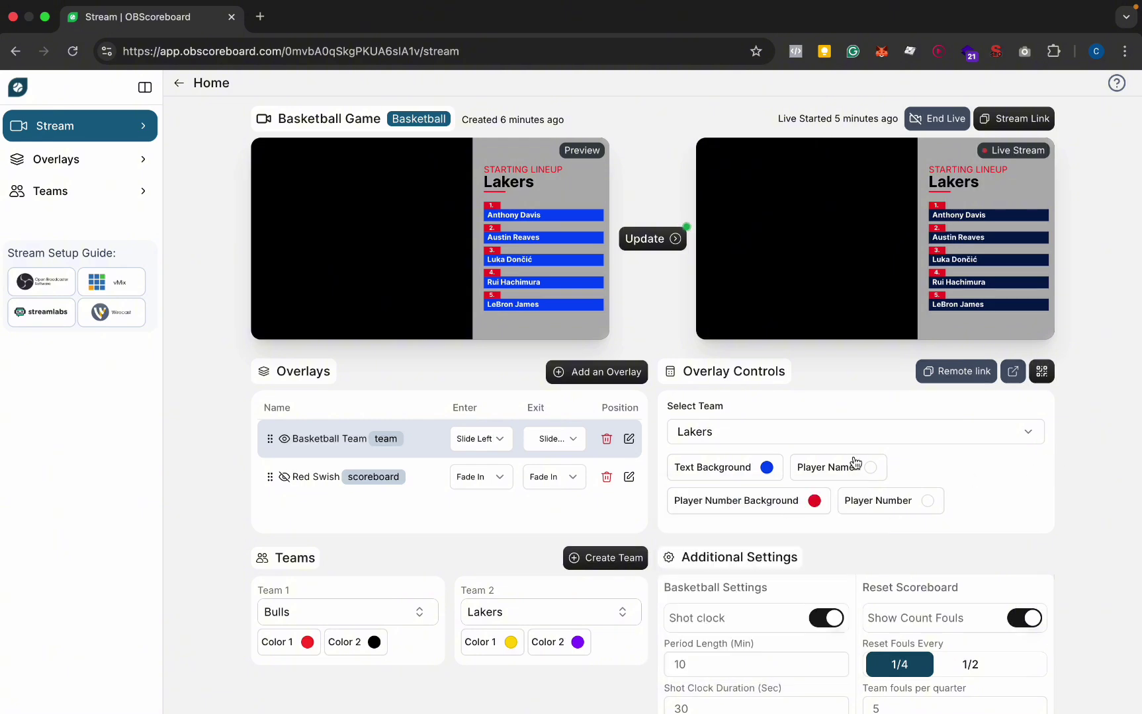
Set the player name colour to white.
click(877, 467)
click(878, 608)
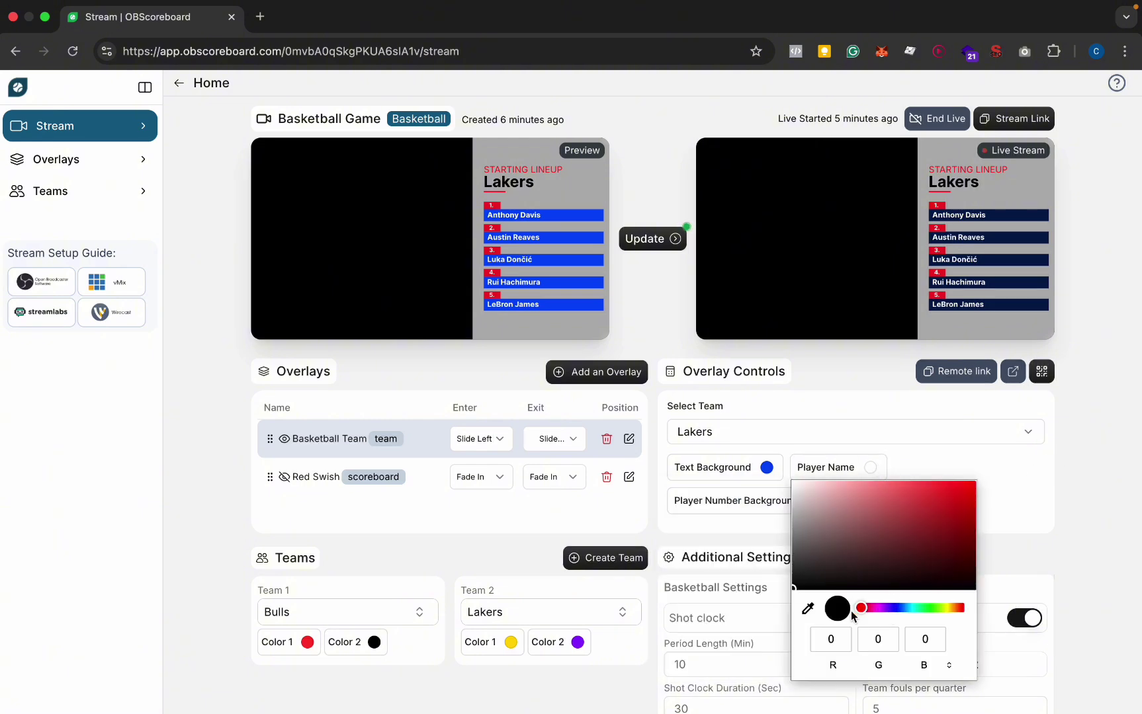
click(974, 505)
drag(894, 552, 732, 457)
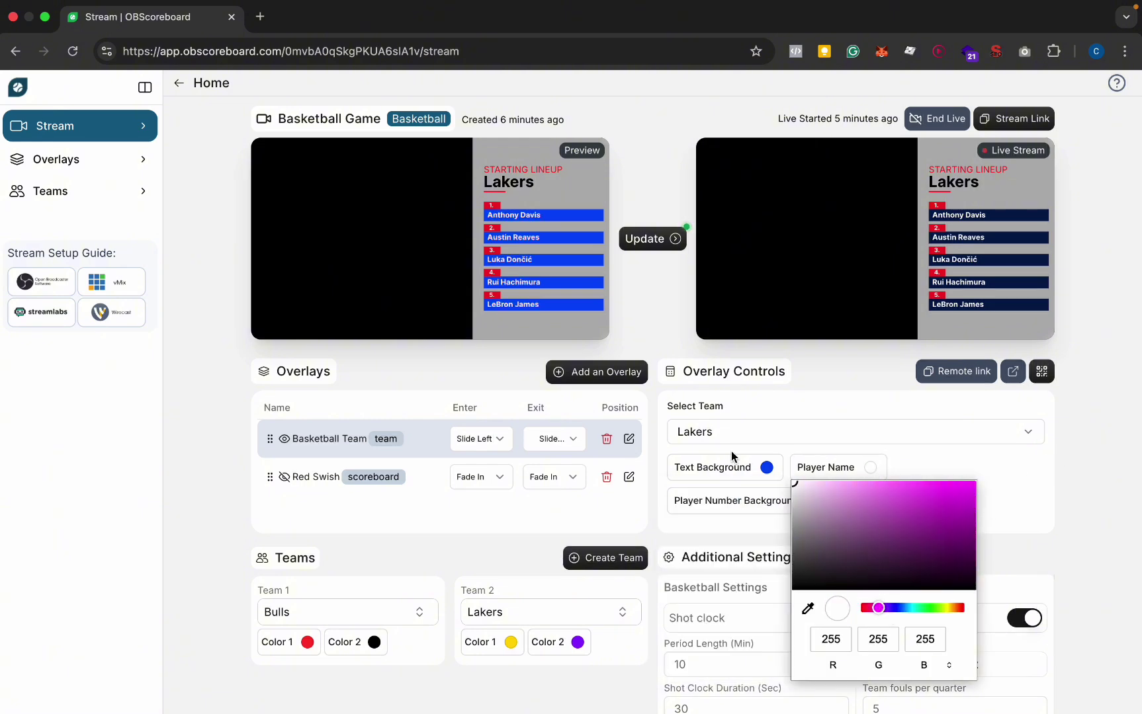
click(1046, 498)
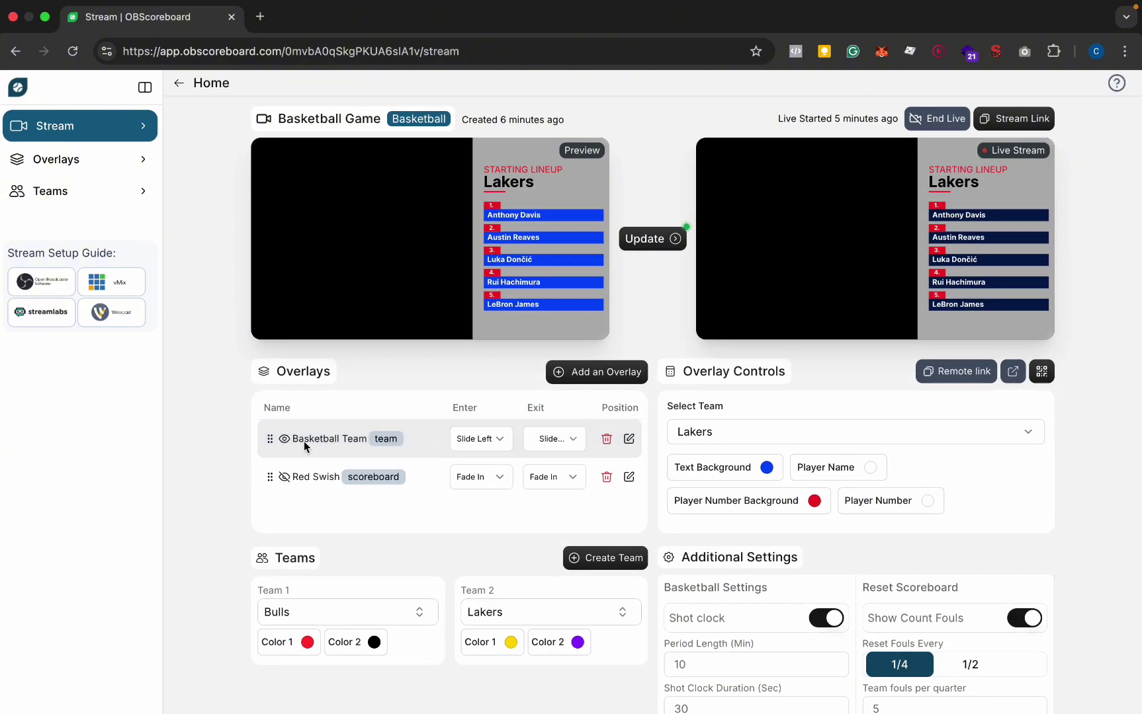
Hide the Basketball Team overlay, show Red Swish live, and check the OBS court scene.
click(285, 439)
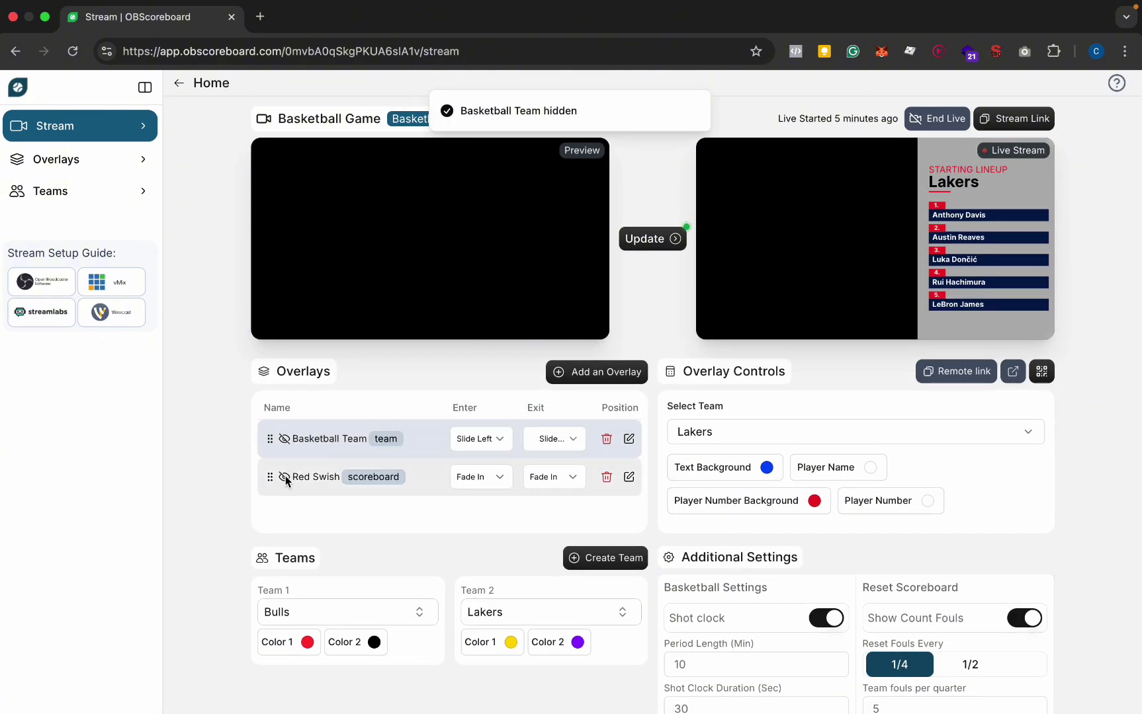
click(285, 477)
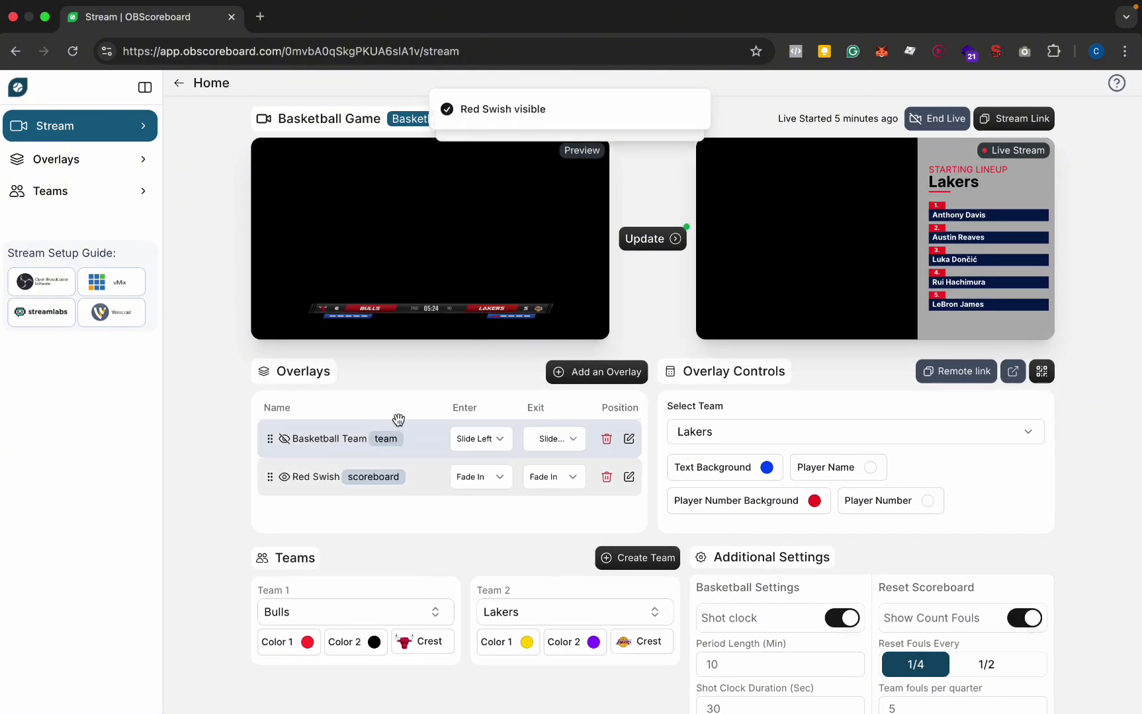
click(669, 239)
key(ctrl+Left)
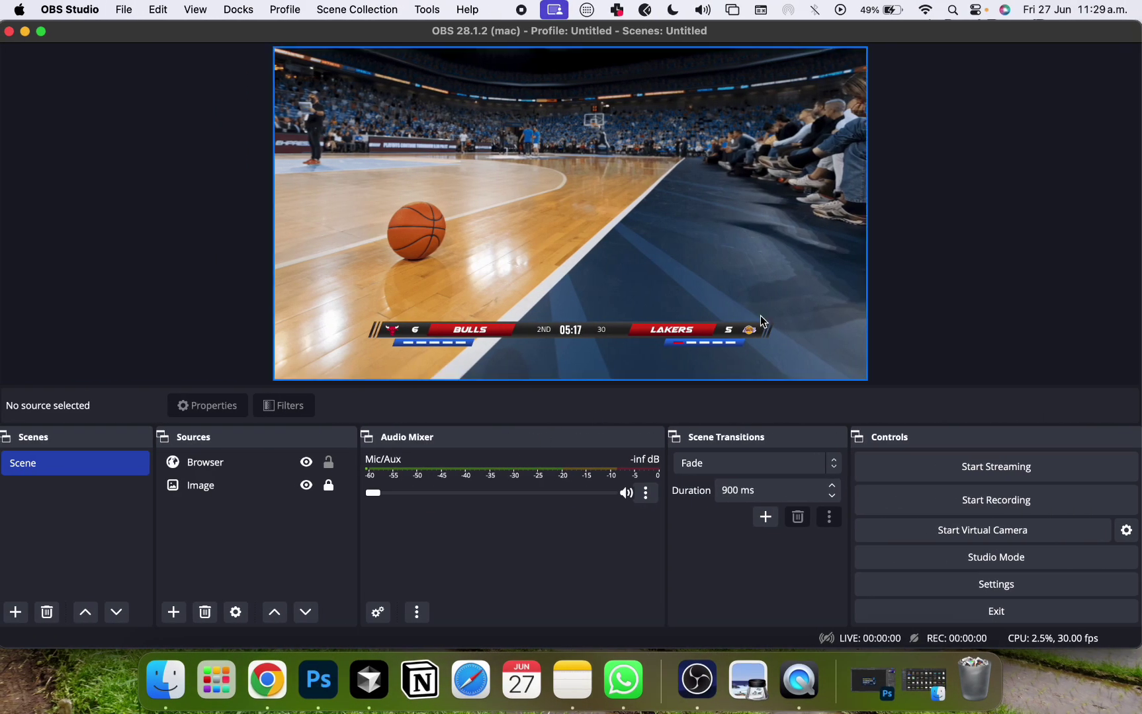